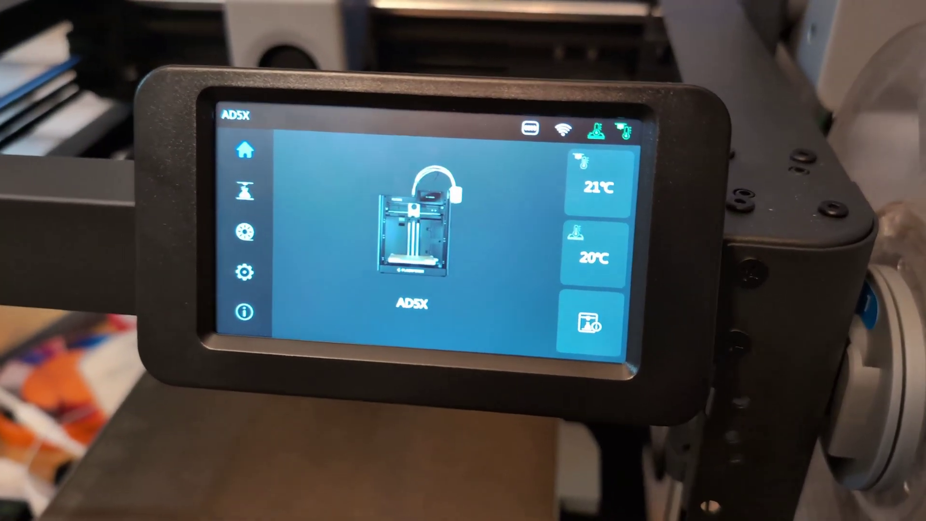
# Step: On the AD5X touchscreen, choose a filament type and colour swatch for spool slot 1
pyautogui.click(215, 235)
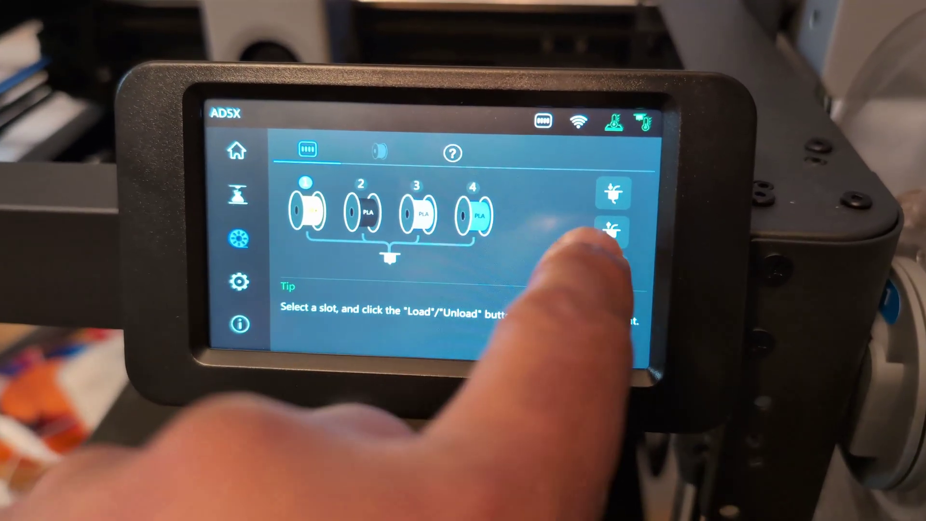
pyautogui.click(612, 230)
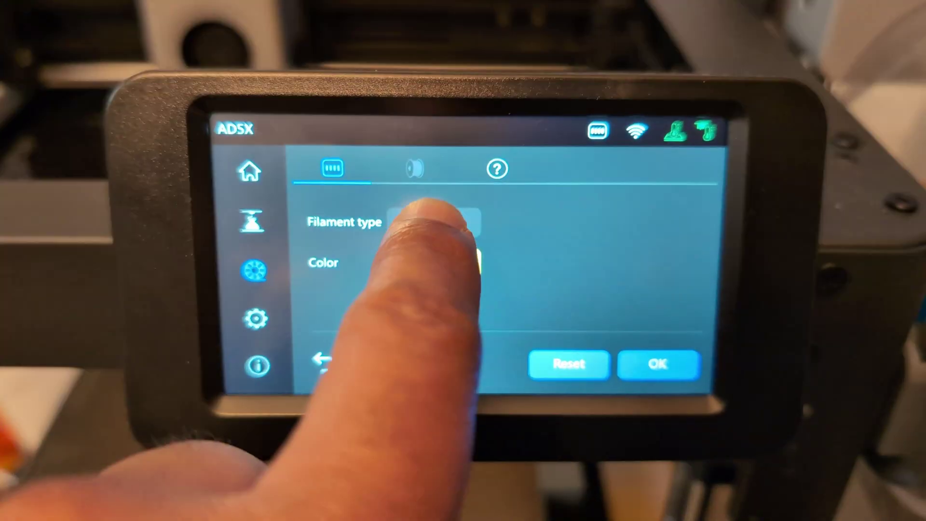
pyautogui.click(463, 245)
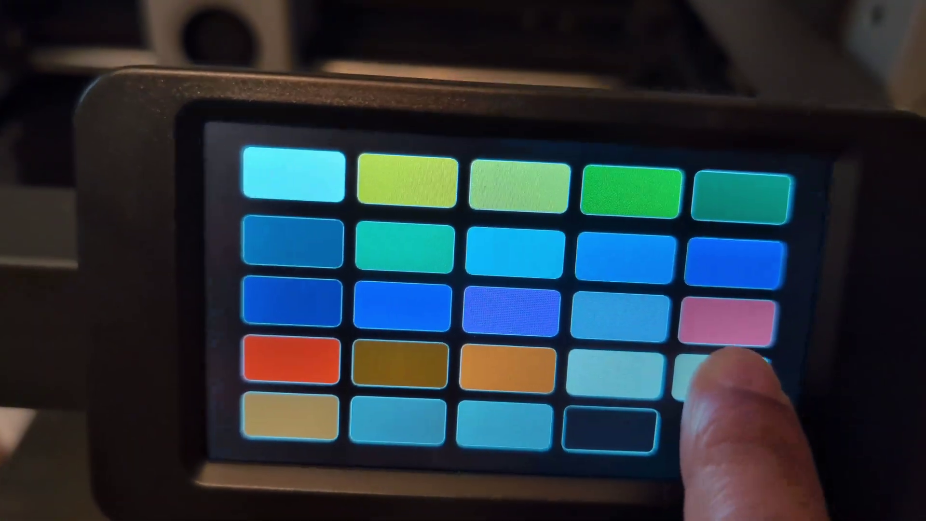
pyautogui.click(750, 406)
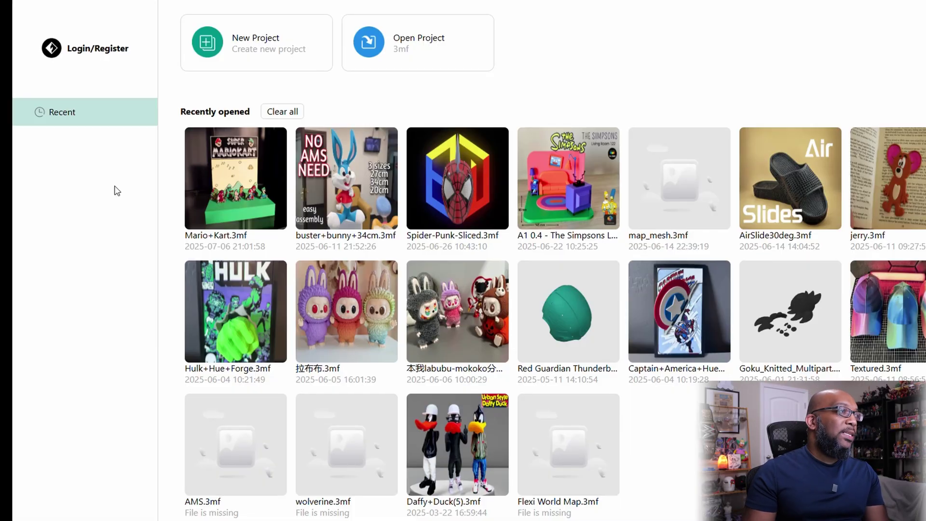
# Step: Open Mario+Kart.3mf from Recently opened, discarding unsaved changes and accepting the preset warnings
pyautogui.click(236, 184)
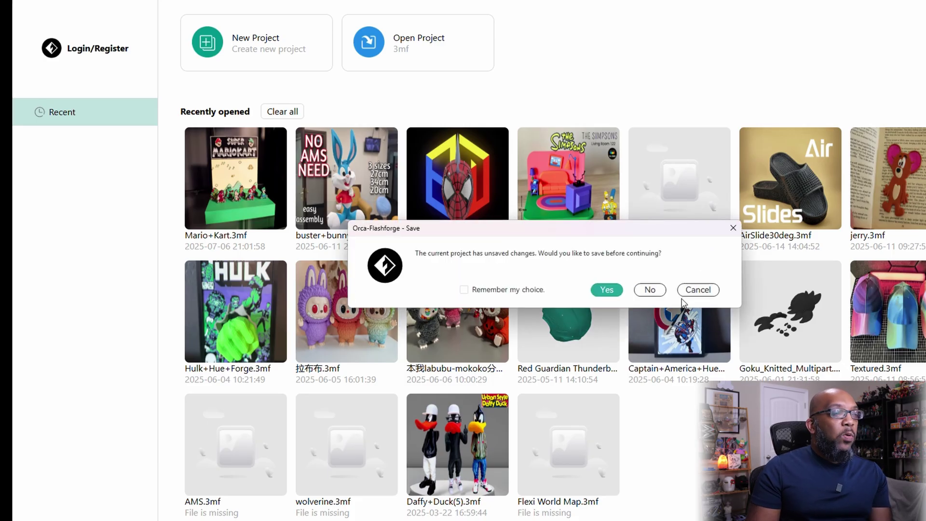
pyautogui.click(649, 290)
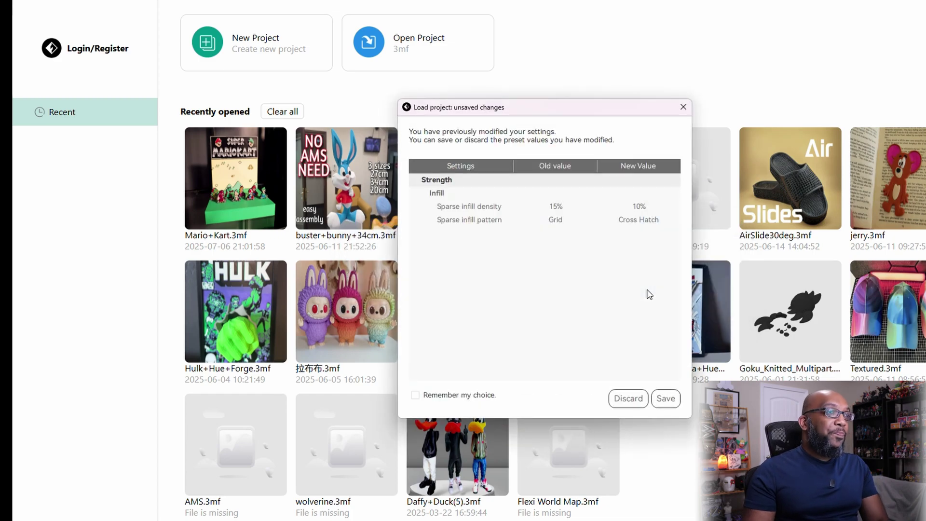
pyautogui.click(628, 398)
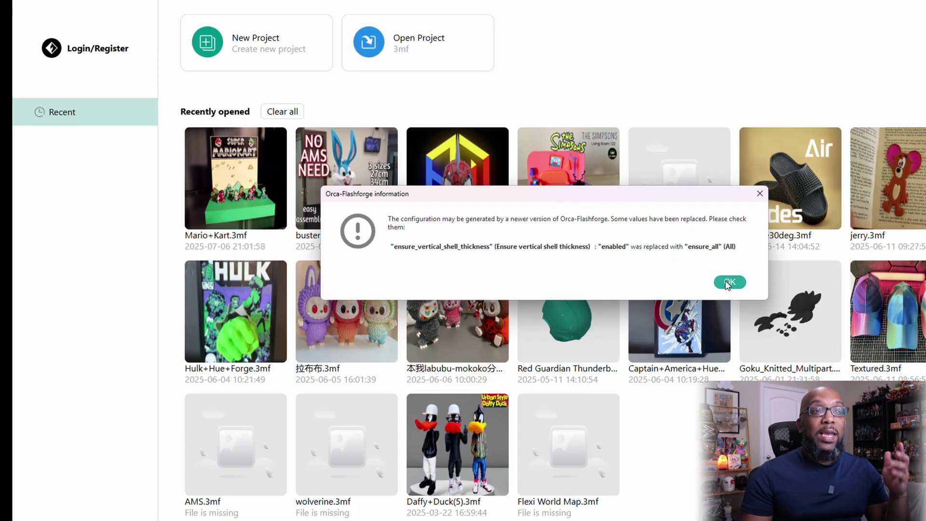
pyautogui.click(728, 284)
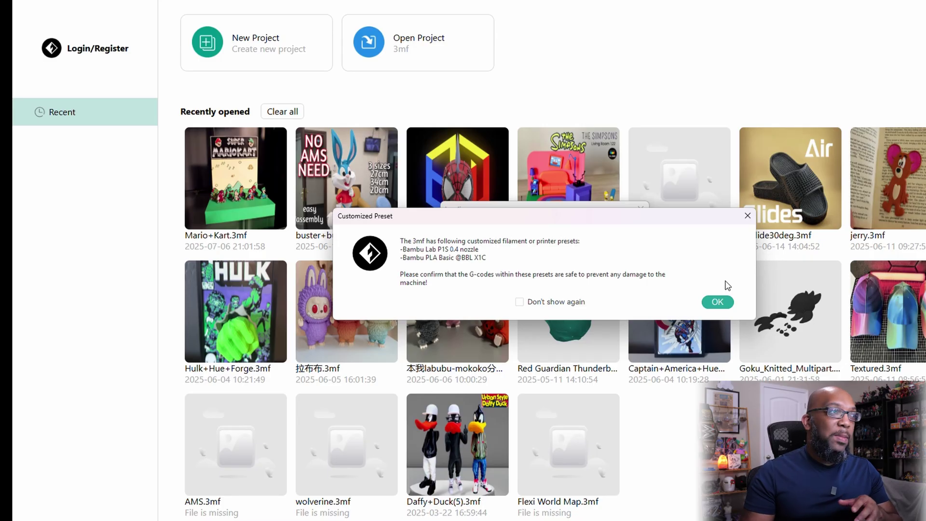
pyautogui.click(715, 302)
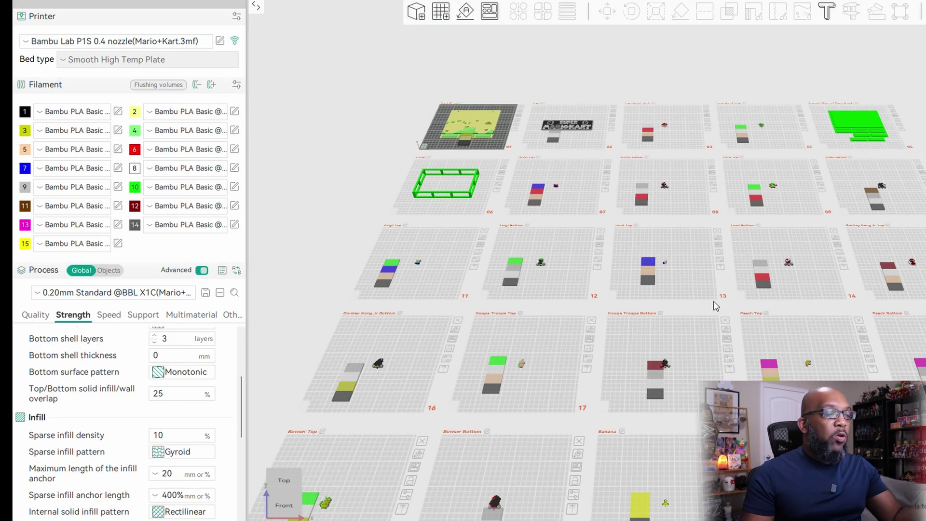
# Step: Choose Flashforge AD5X 0.4 nozzle from the system printer presets
pyautogui.scroll(-3, 716, 306)
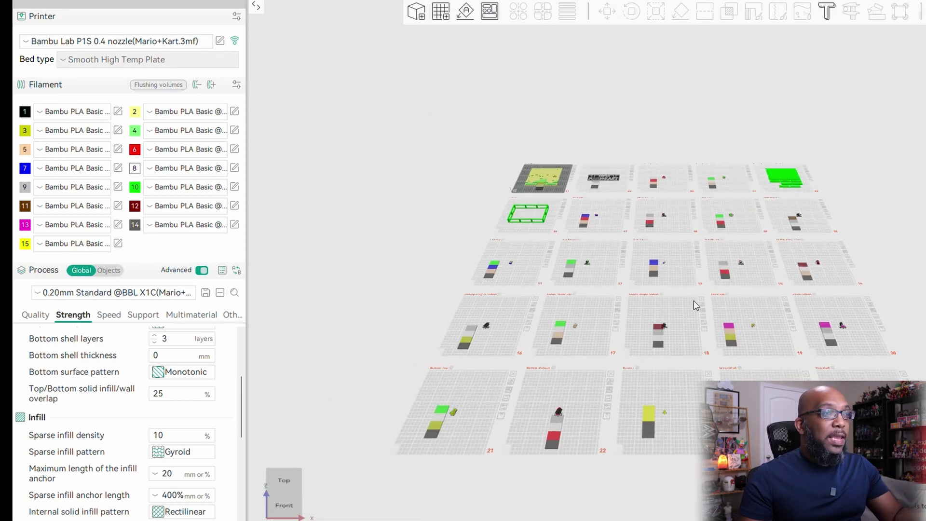
pyautogui.scroll(5, 646, 299)
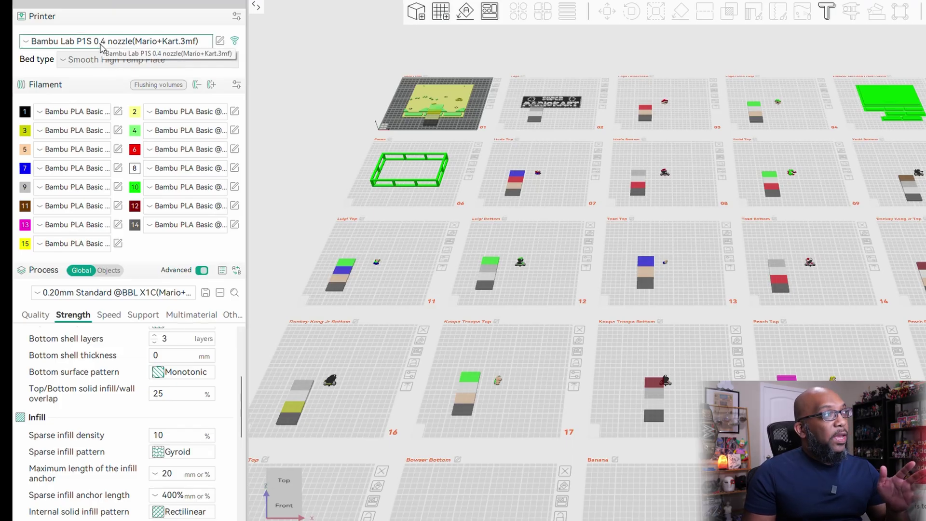
pyautogui.click(102, 46)
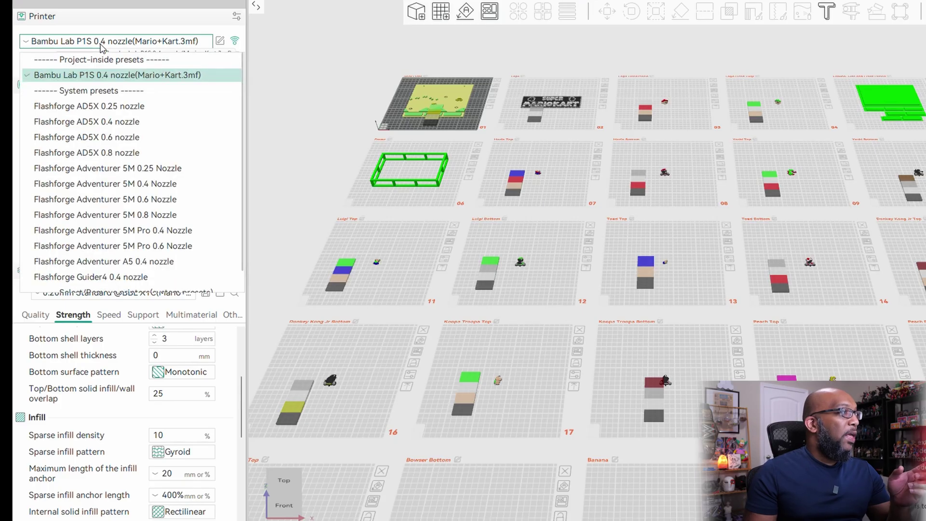
pyautogui.click(132, 125)
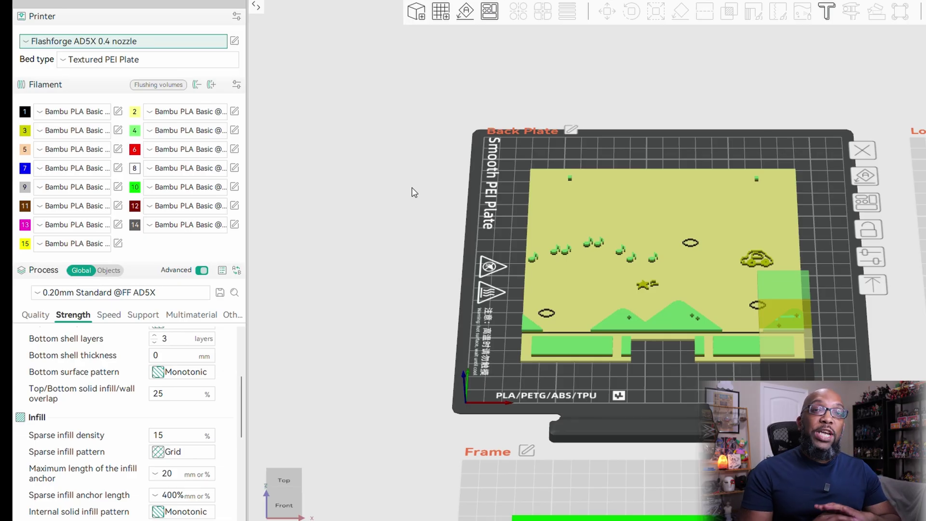
pyautogui.scroll(-5, 570, 232)
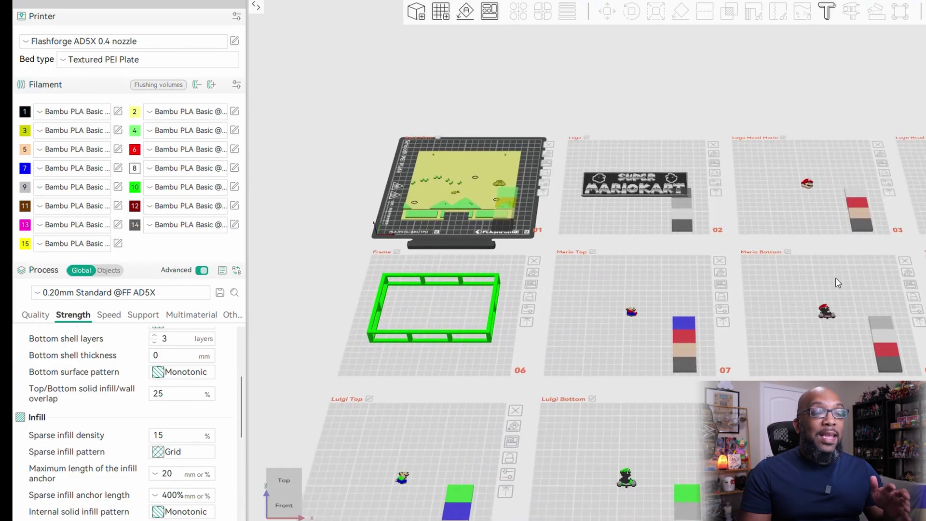
pyautogui.moveTo(860, 276); pyautogui.dragTo(771, 273, button='middle')
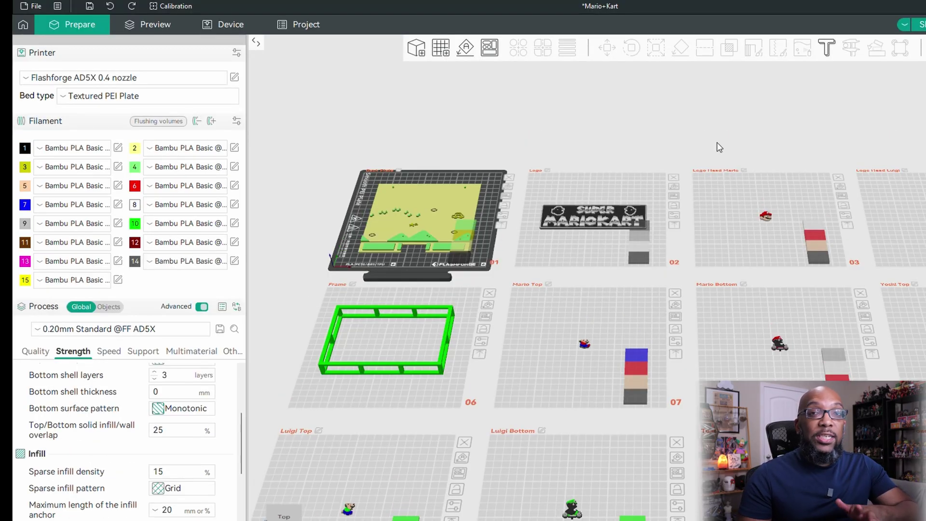
pyautogui.click(58, 7)
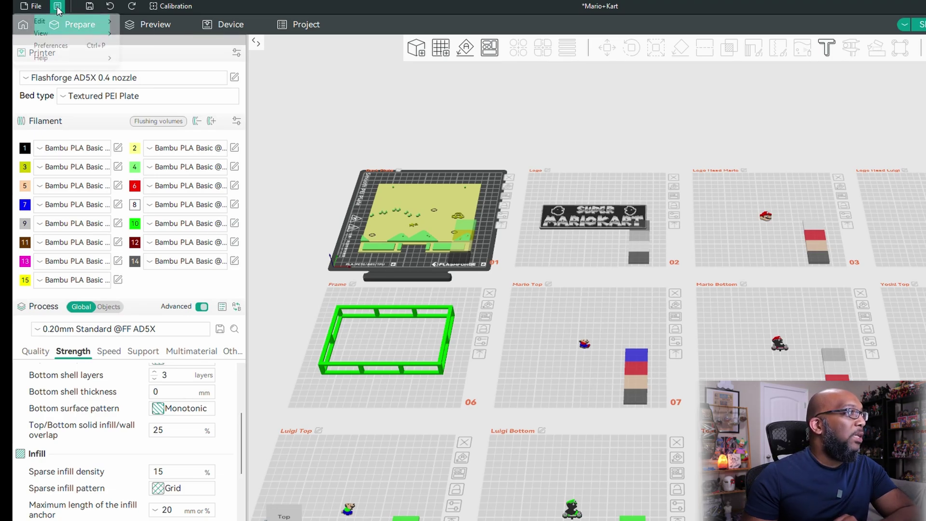
pyautogui.click(52, 45)
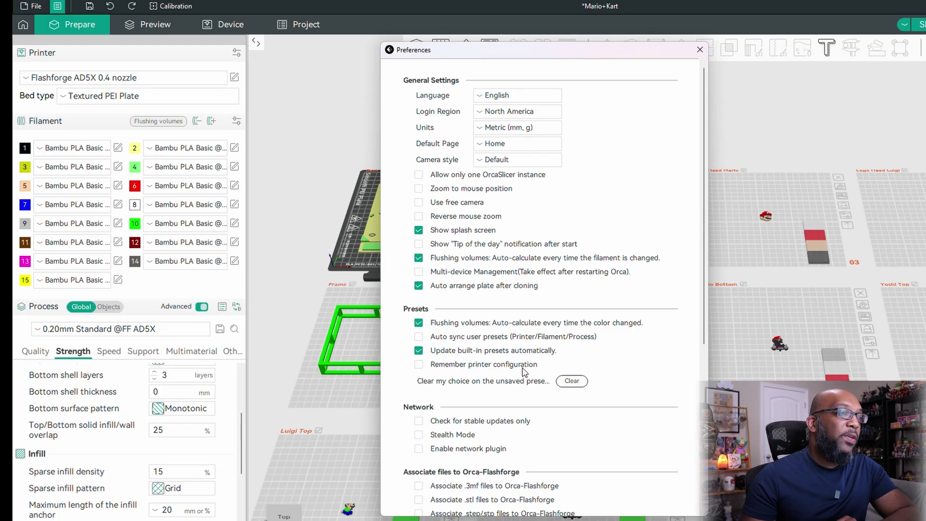
pyautogui.click(418, 364)
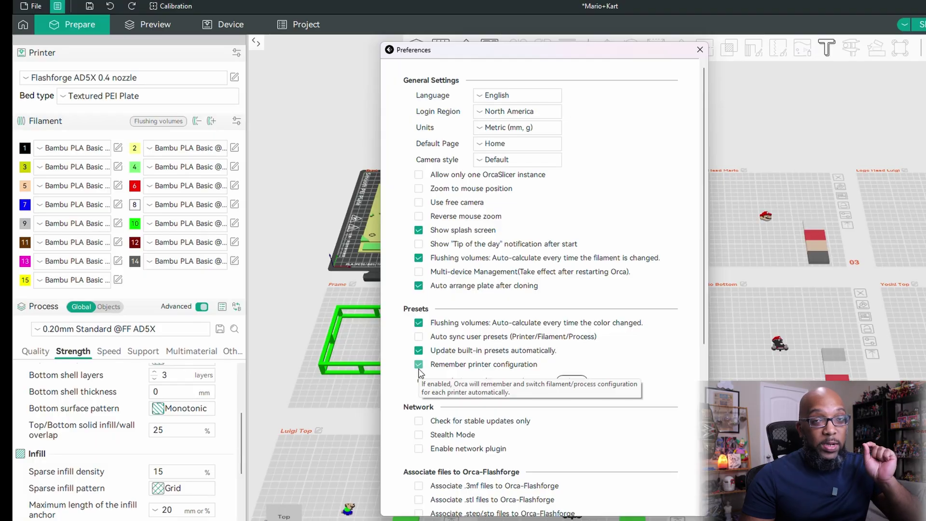
pyautogui.click(419, 367)
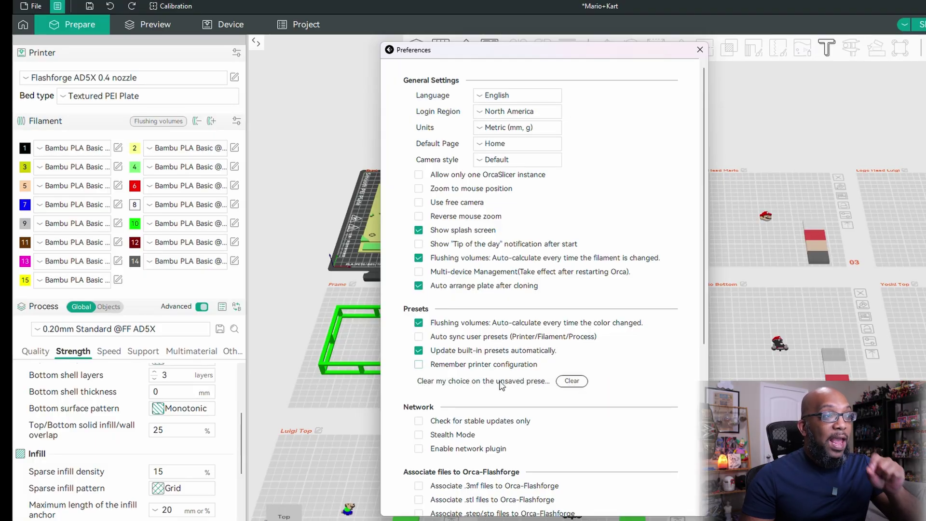
pyautogui.click(700, 50)
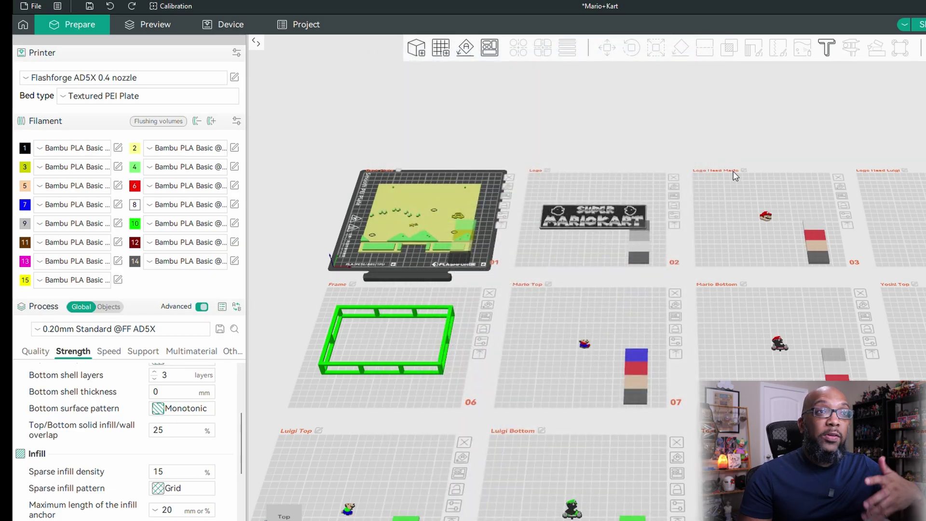
# Step: Bring the Logo Head Luigi plate into view and make it the active plate
pyautogui.moveTo(903, 258); pyautogui.dragTo(699, 260, button='right')
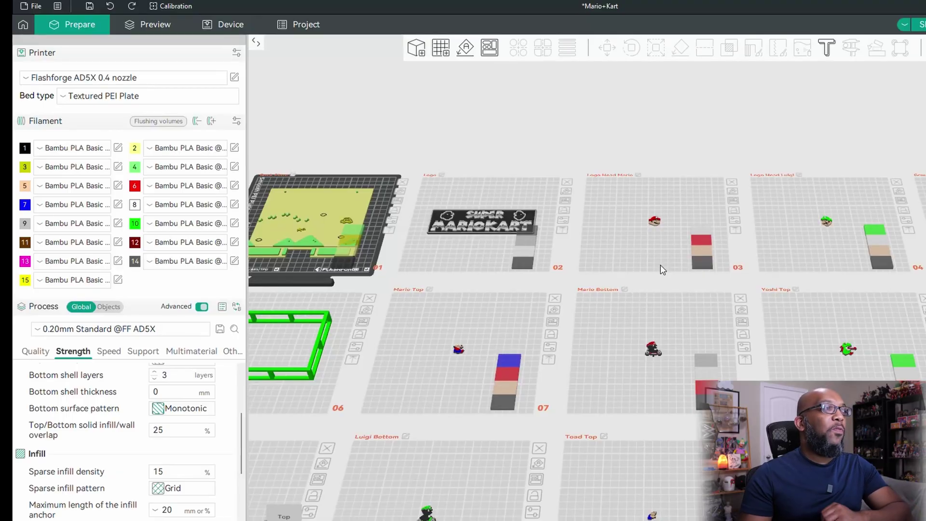
pyautogui.scroll(5, 820, 246)
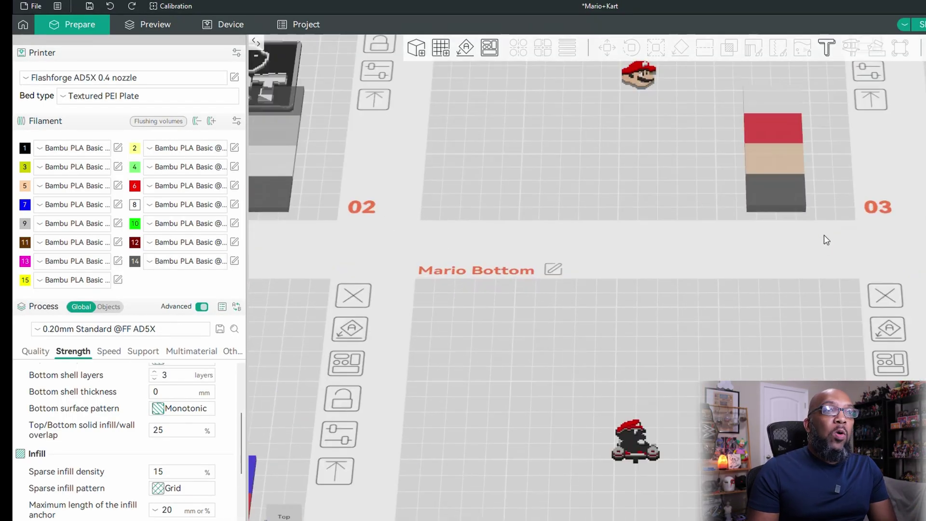
pyautogui.moveTo(677, 234); pyautogui.dragTo(271, 287, button='right')
pyautogui.moveTo(599, 178); pyautogui.dragTo(530, 265, button='right')
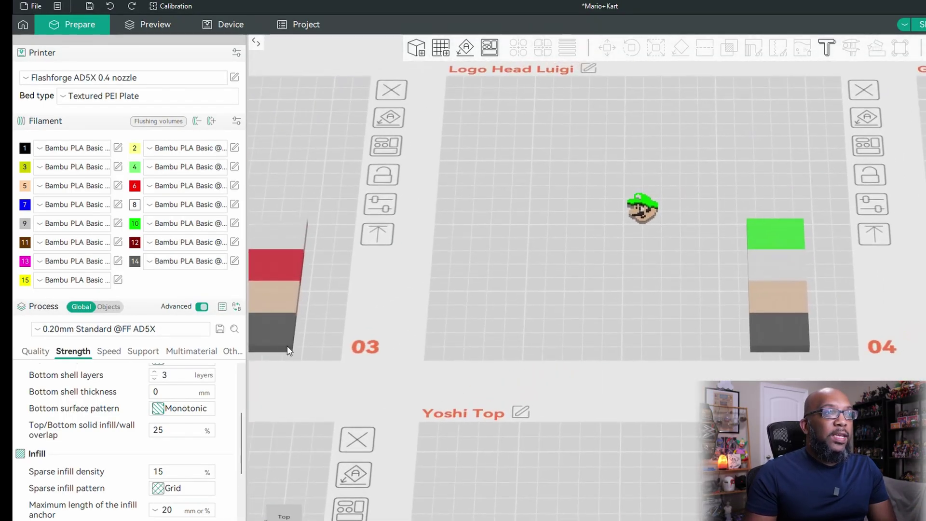
pyautogui.click(623, 248)
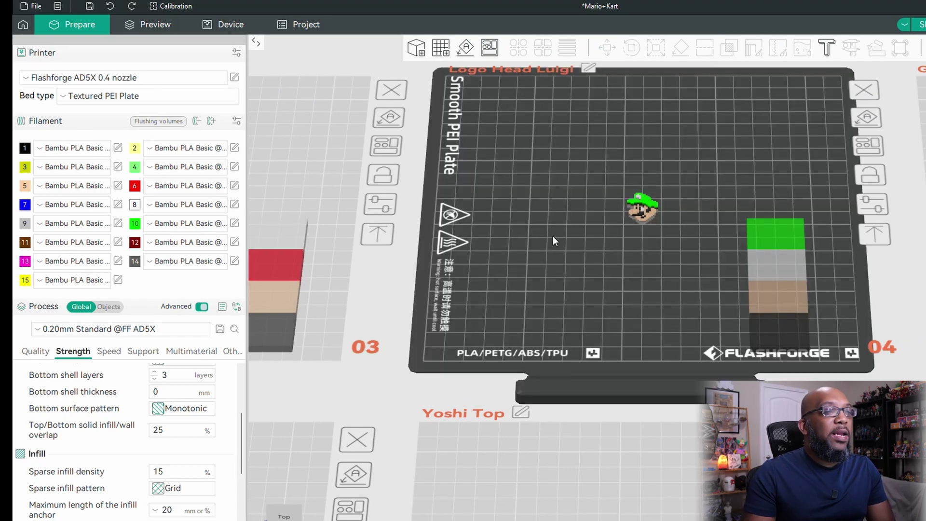
pyautogui.scroll(2, 555, 237)
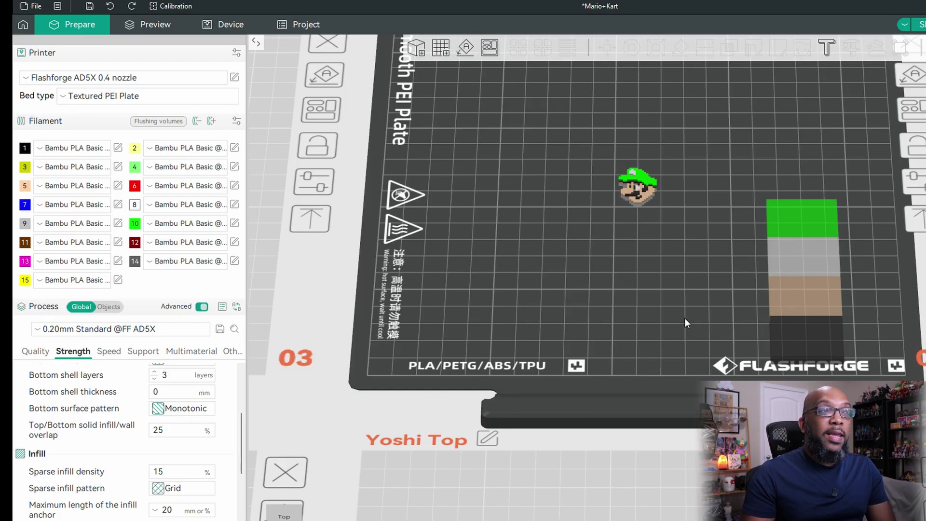
pyautogui.scroll(-3, 681, 315)
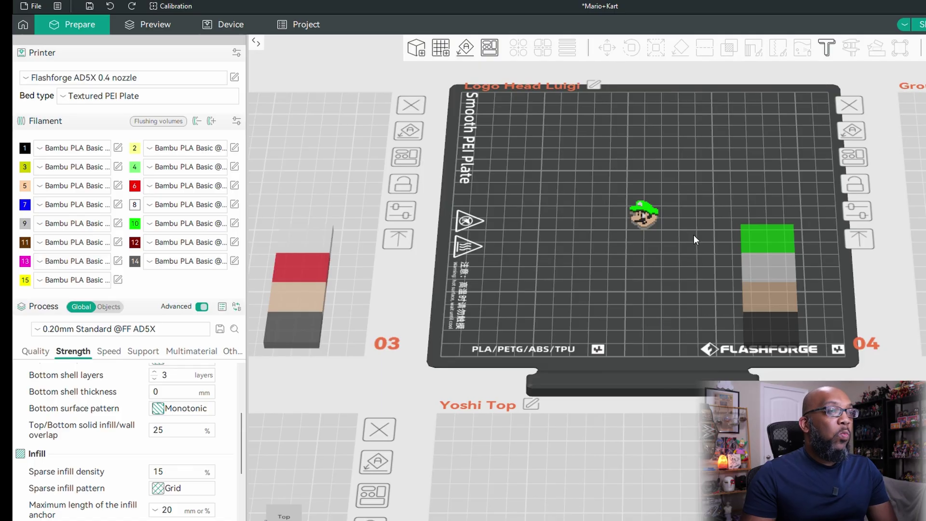
pyautogui.scroll(3, 661, 273)
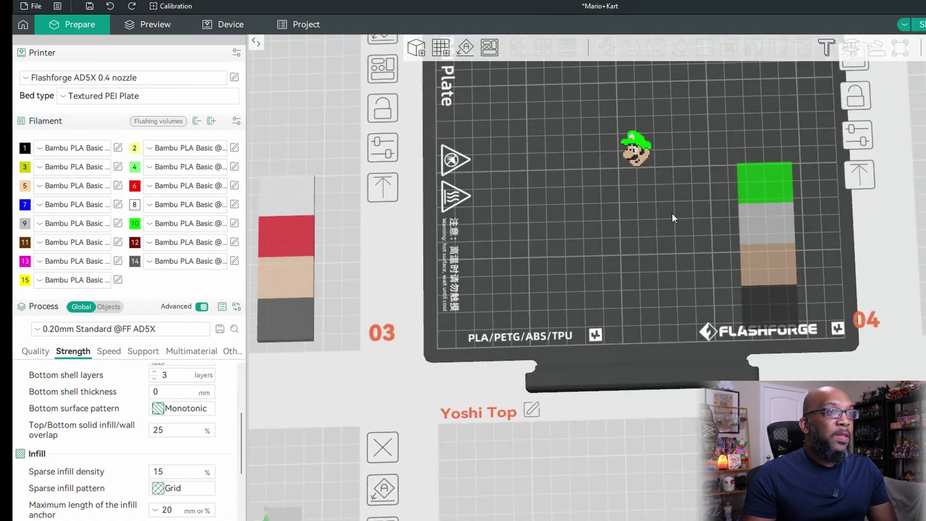
# Step: Drag the colour-block column toward the plate's top edge, then nudge it slightly left and lower
pyautogui.click(753, 216)
pyautogui.scroll(3, 699, 224)
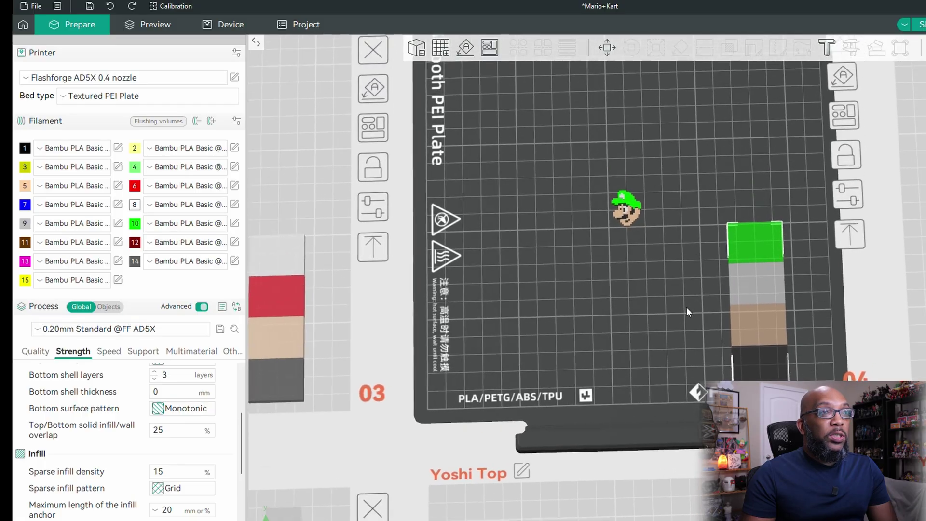
pyautogui.moveTo(764, 333); pyautogui.dragTo(789, 134)
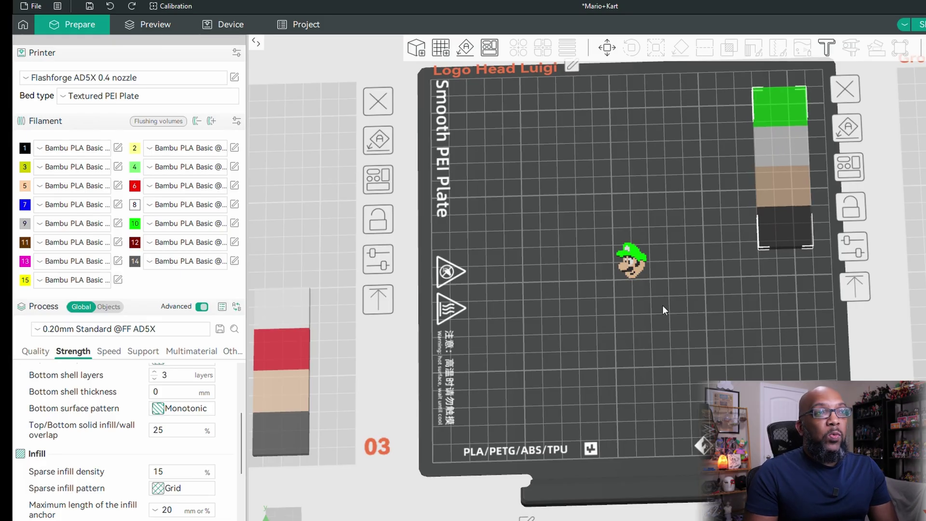
pyautogui.moveTo(662, 305); pyautogui.dragTo(707, 307)
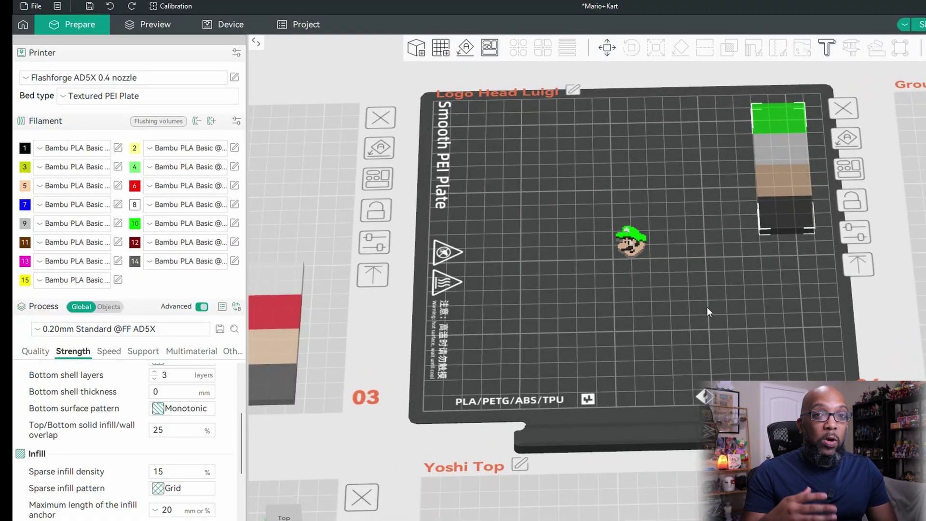
pyautogui.click(703, 198)
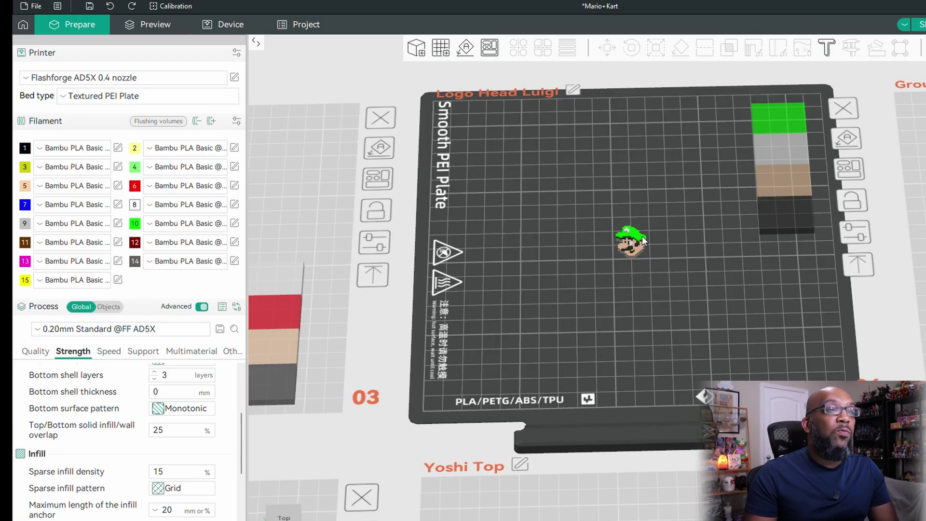
pyautogui.scroll(4, 634, 252)
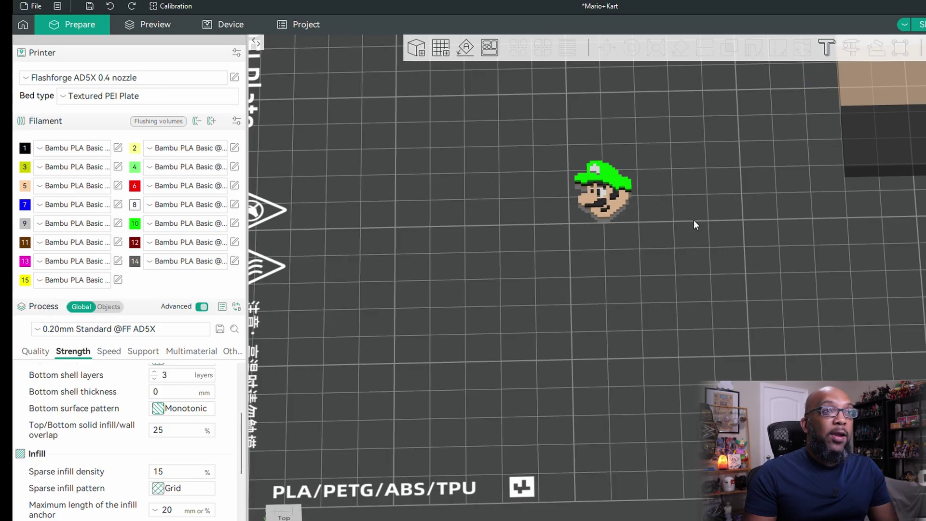
pyautogui.scroll(-5, 694, 220)
pyautogui.click(773, 174)
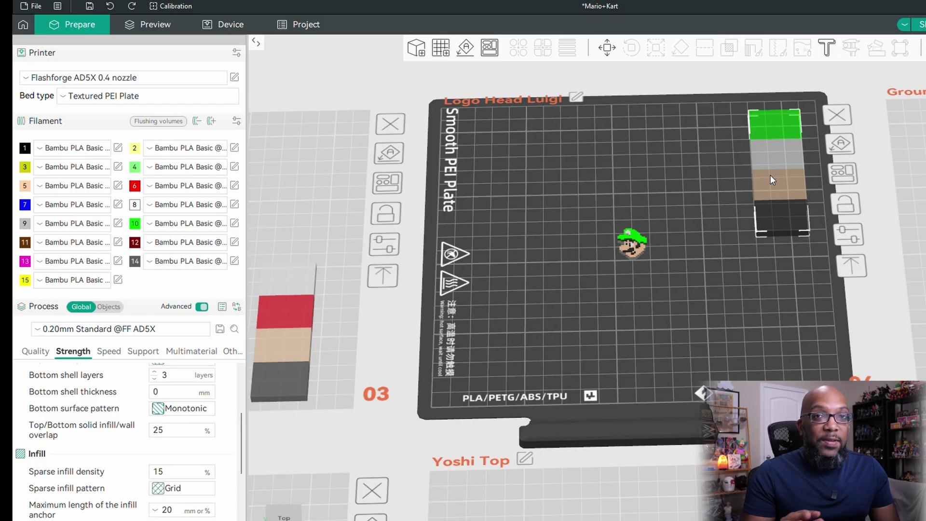
pyautogui.moveTo(771, 180)
pyautogui.mouseDown()
pyautogui.moveTo(714, 169)
pyautogui.moveTo(788, 234)
pyautogui.moveTo(760, 192)
pyautogui.moveTo(764, 178)
pyautogui.mouseUp()
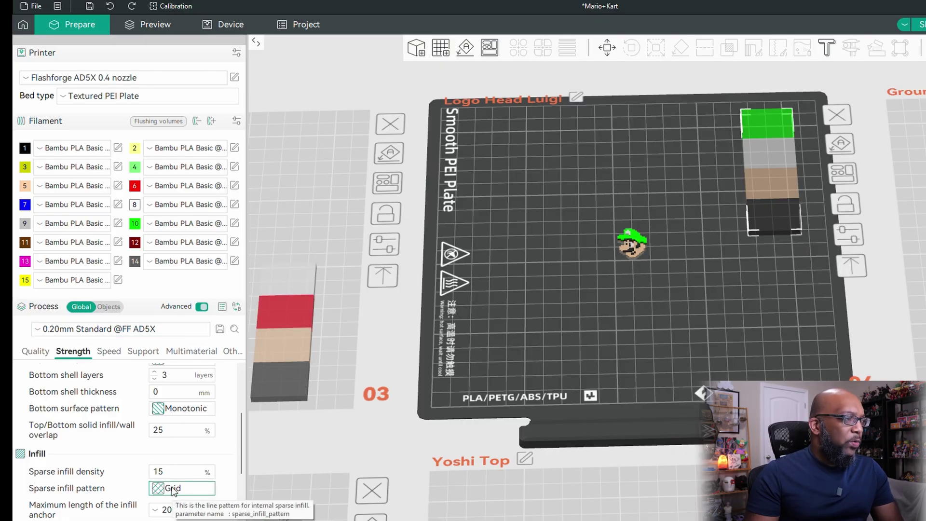
# Step: Set sparse infill to 10% density with Adaptive Cubic pattern, then slice the plate
pyautogui.doubleClick(159, 471)
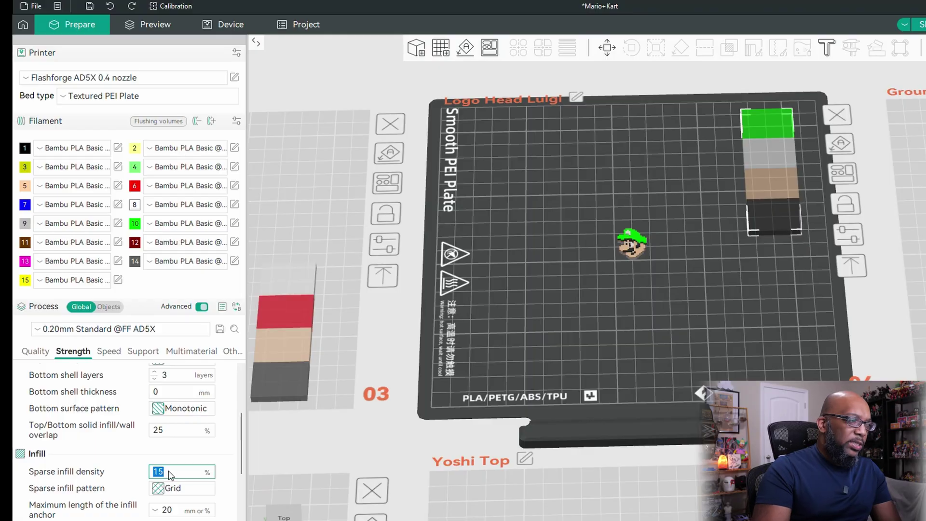
pyautogui.write('10')
pyautogui.click(166, 488)
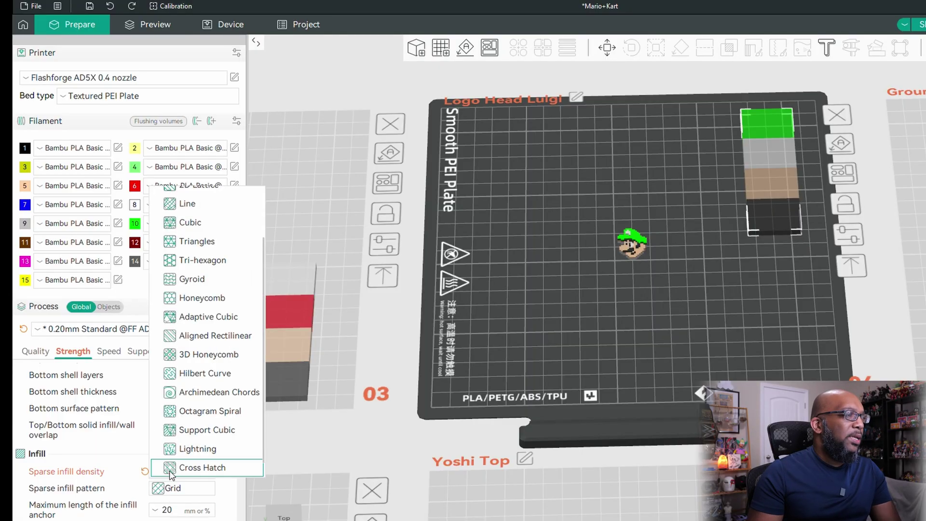
pyautogui.scroll(-1, 171, 430)
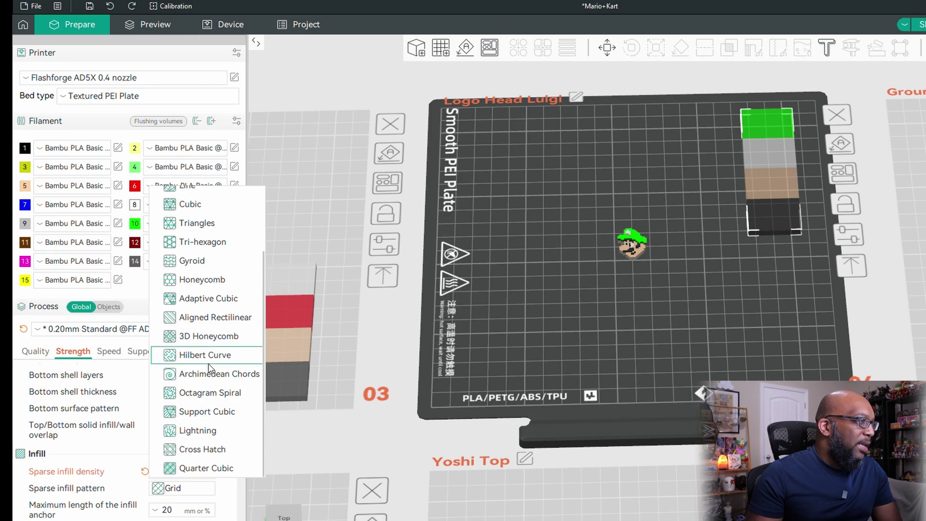
pyautogui.click(212, 299)
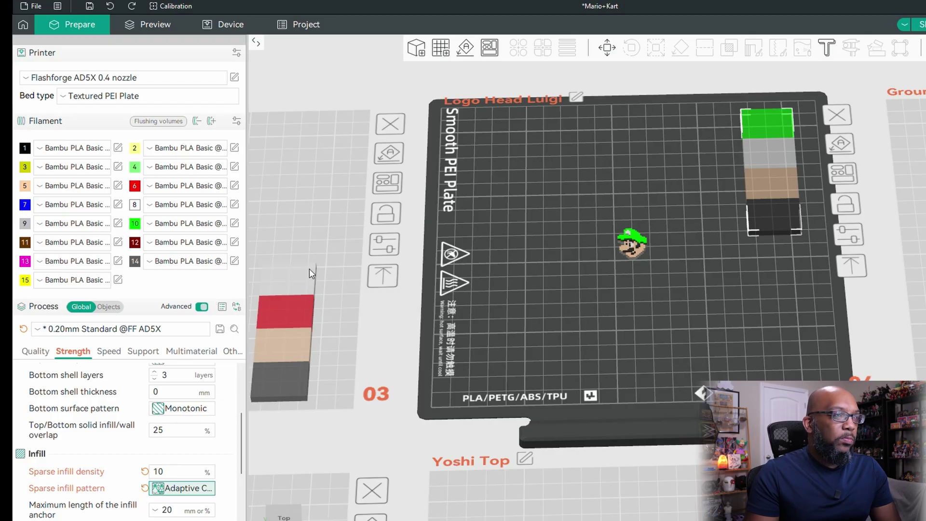
pyautogui.click(607, 293)
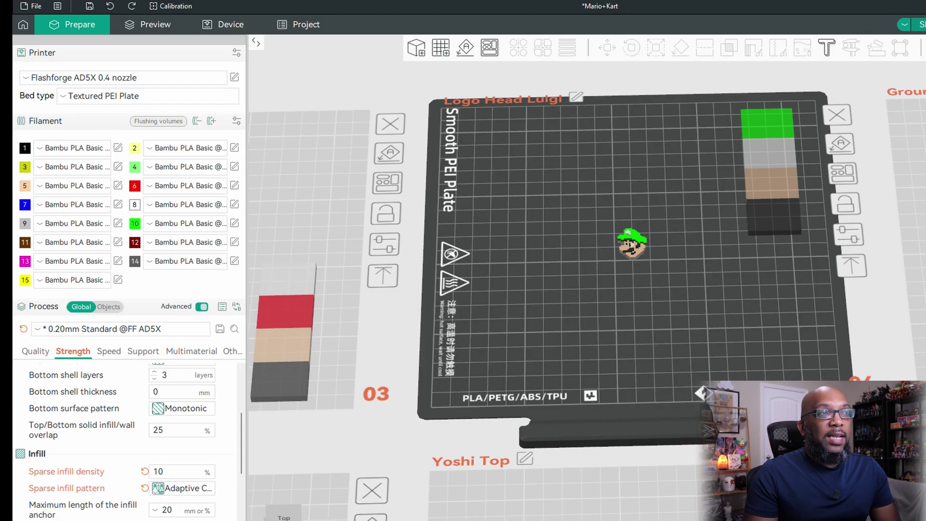
pyautogui.click(919, 24)
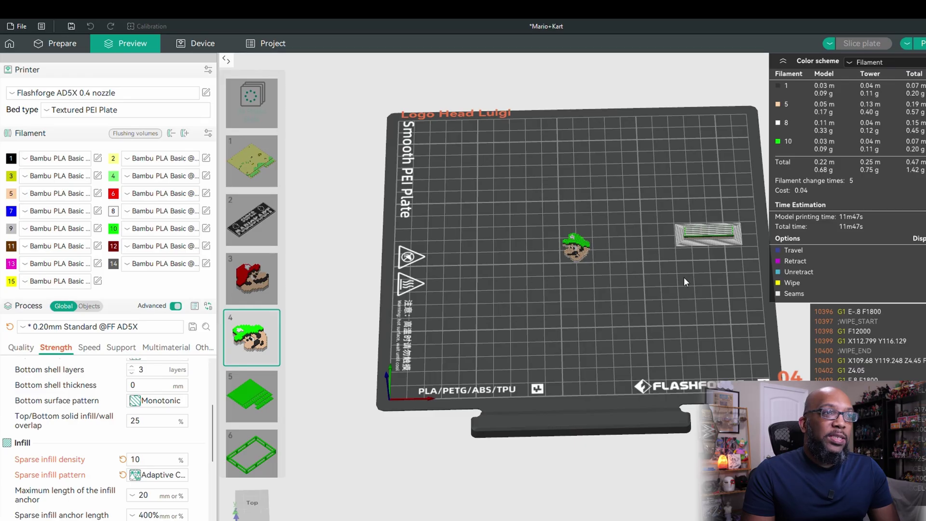
# Step: Orbit the sliced Logo Head Luigi preview to view it at a tilt
pyautogui.moveTo(684, 277); pyautogui.dragTo(646, 217)
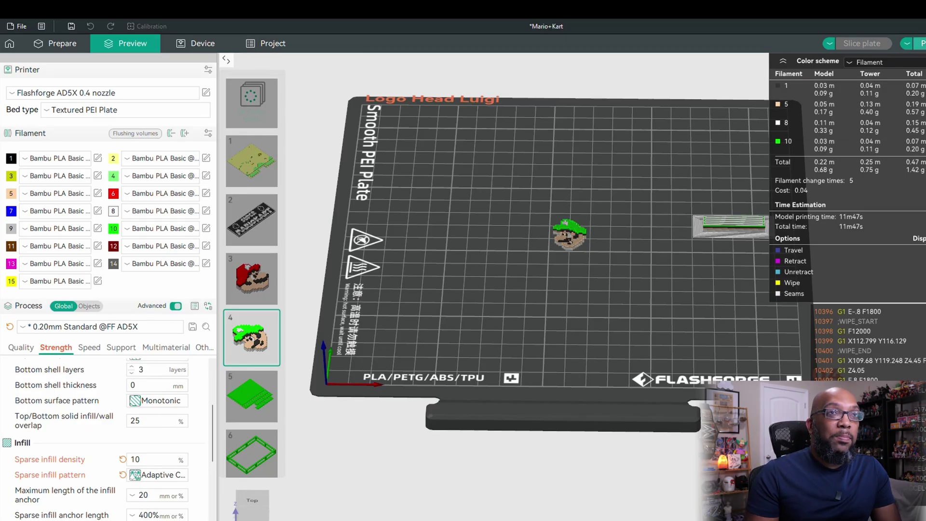
# Step: Map black, peach, white and green PLA to slots 2, 1, 4, 3 and send the Luigi job
pyautogui.click(919, 43)
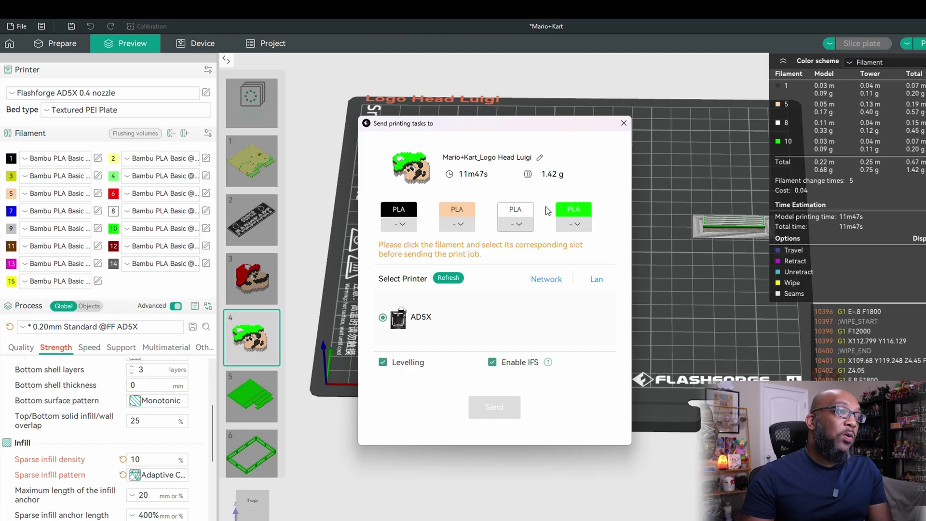
pyautogui.click(396, 225)
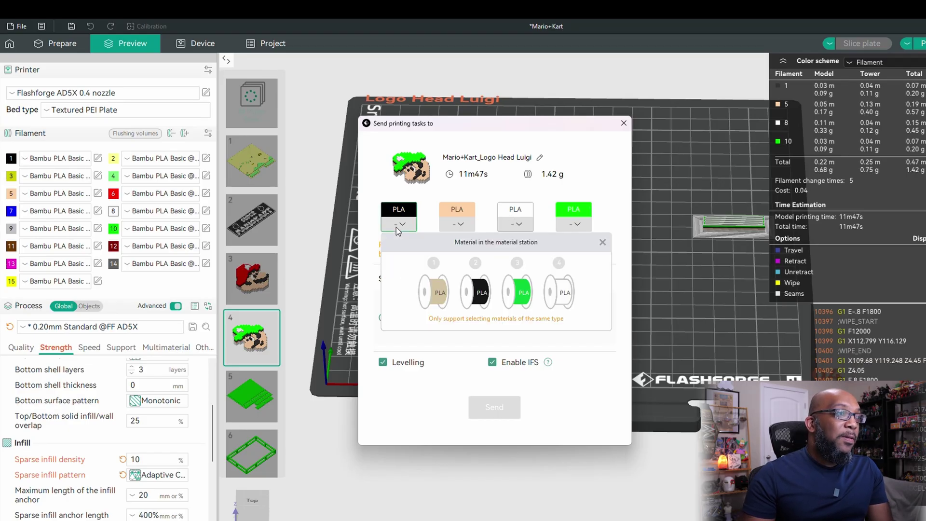
pyautogui.click(476, 312)
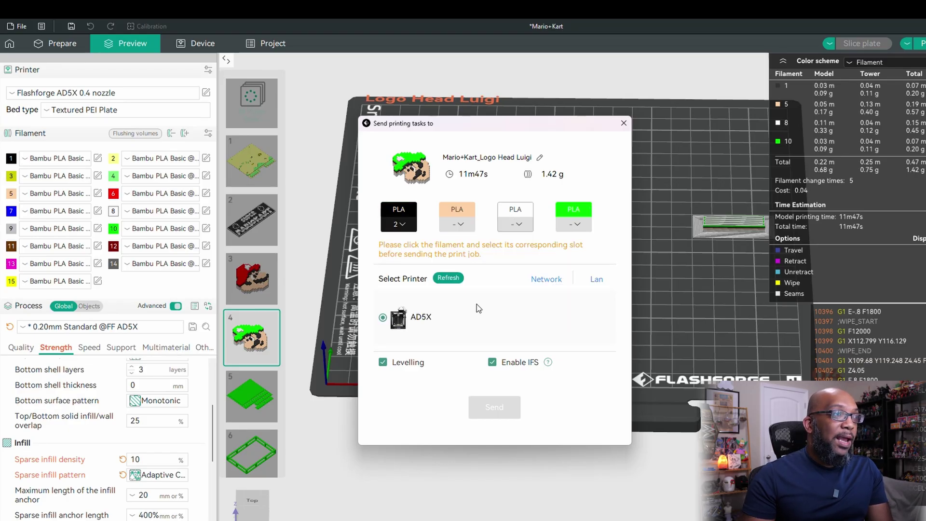
pyautogui.click(456, 222)
pyautogui.click(499, 271)
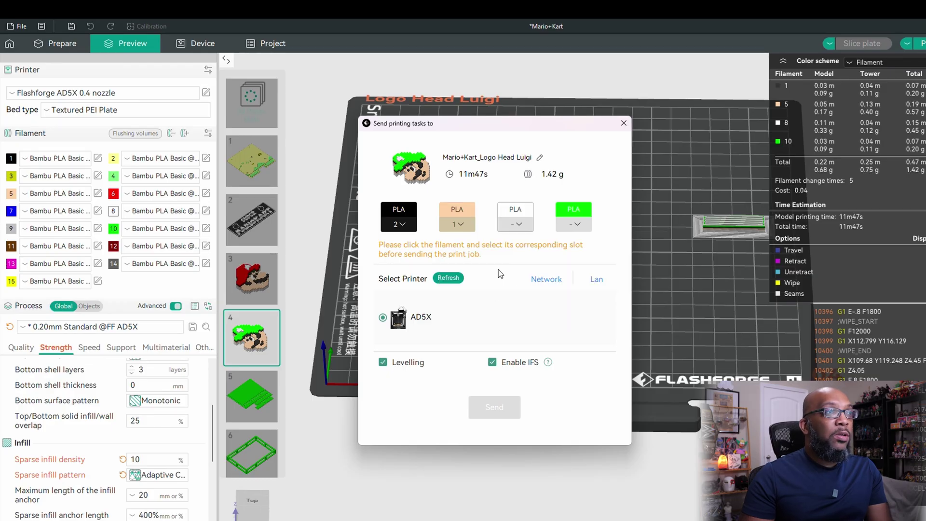
pyautogui.click(515, 224)
pyautogui.click(681, 309)
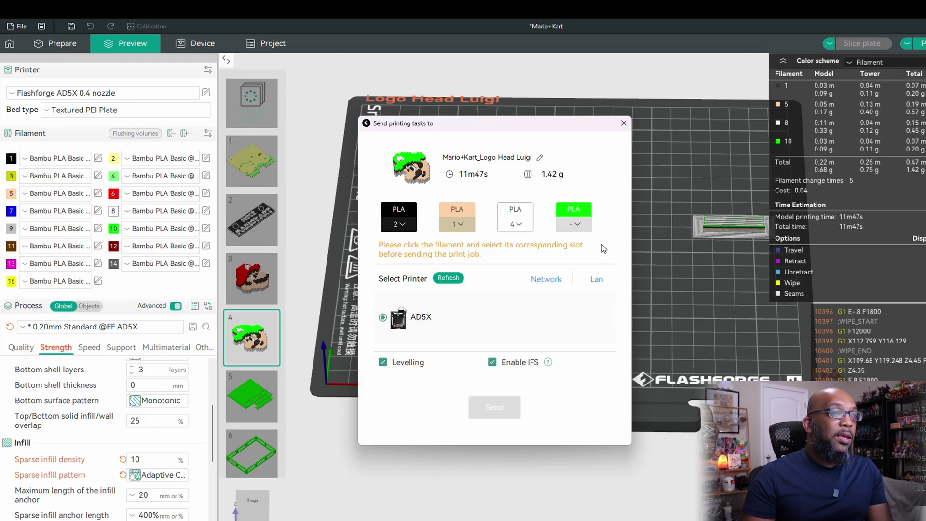
pyautogui.click(574, 223)
pyautogui.click(695, 293)
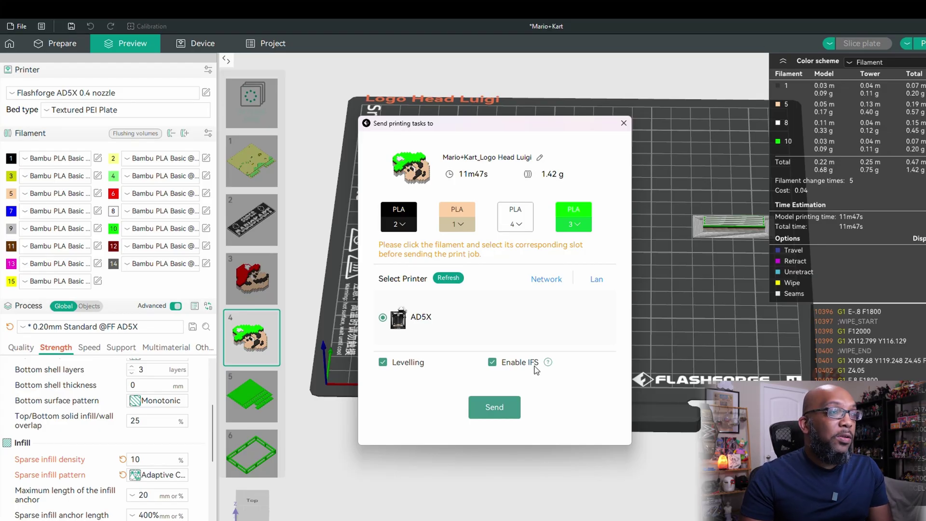
pyautogui.click(477, 405)
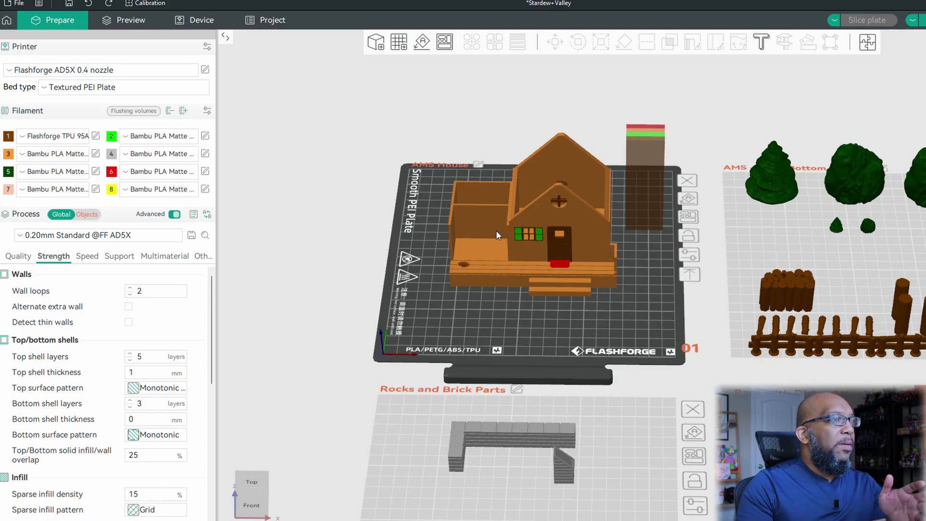
pyautogui.scroll(2, 496, 230)
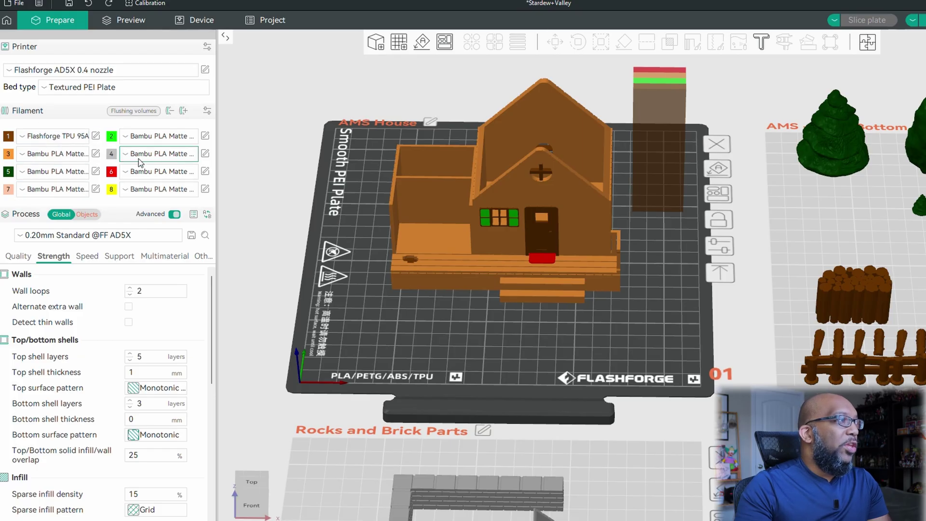
pyautogui.click(63, 153)
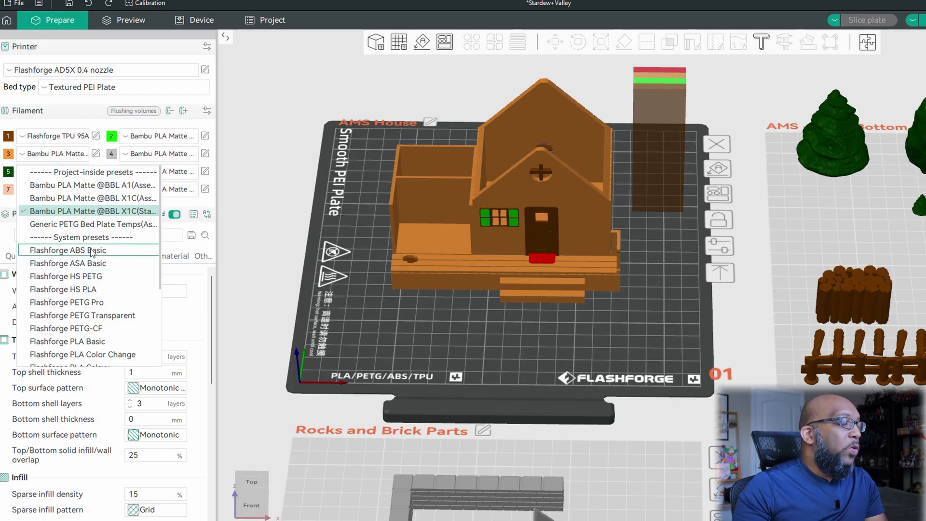
pyautogui.scroll(-3, 99, 304)
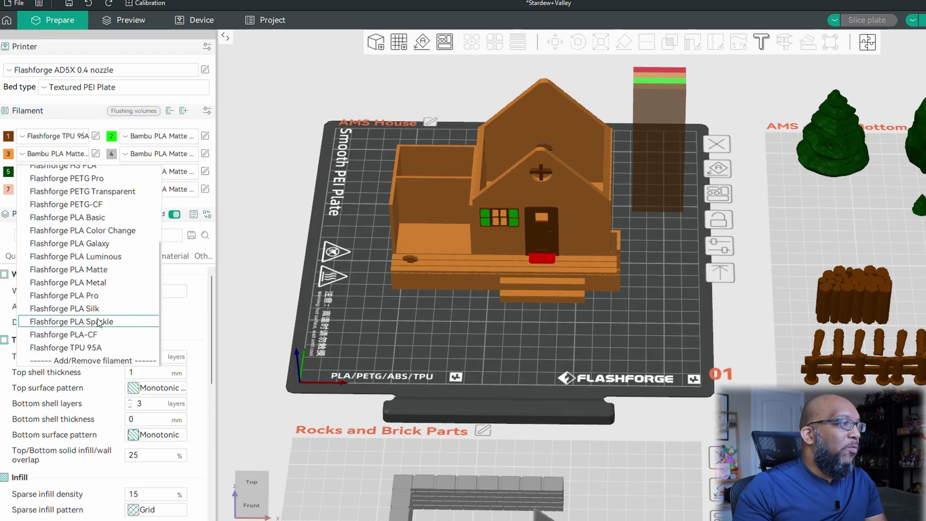
pyautogui.click(271, 163)
pyautogui.scroll(2, 555, 235)
pyautogui.scroll(3, 555, 230)
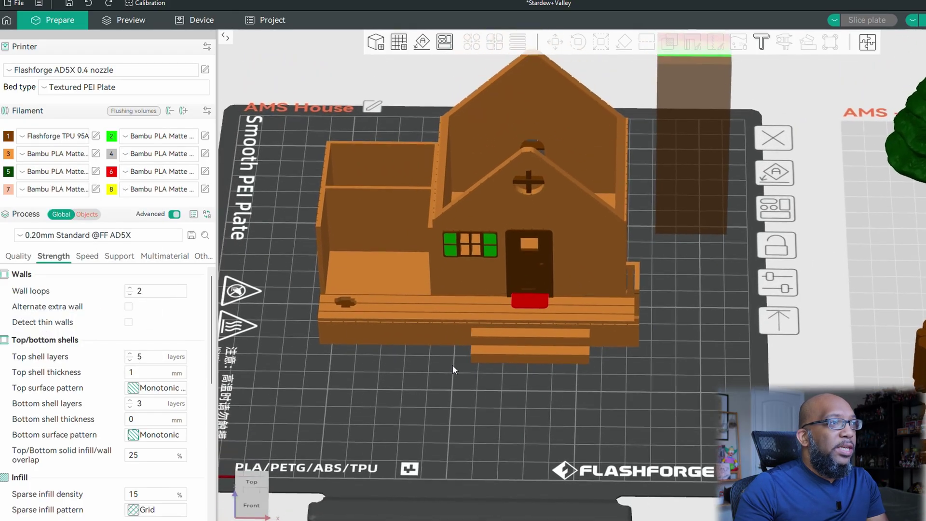
pyautogui.click(339, 258)
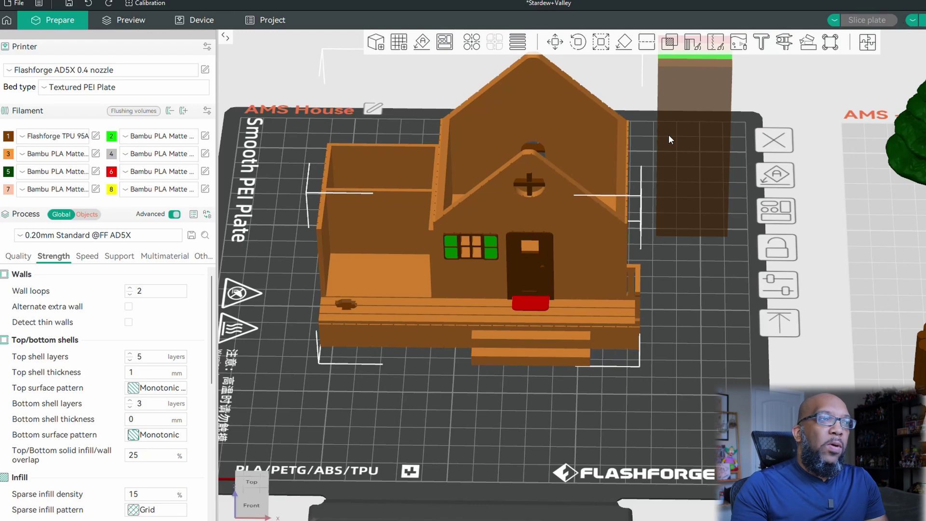
# Step: Map green, orange and red PLA to slots 3, 1 and 4, leaving the TPU unassigned
pyautogui.click(922, 20)
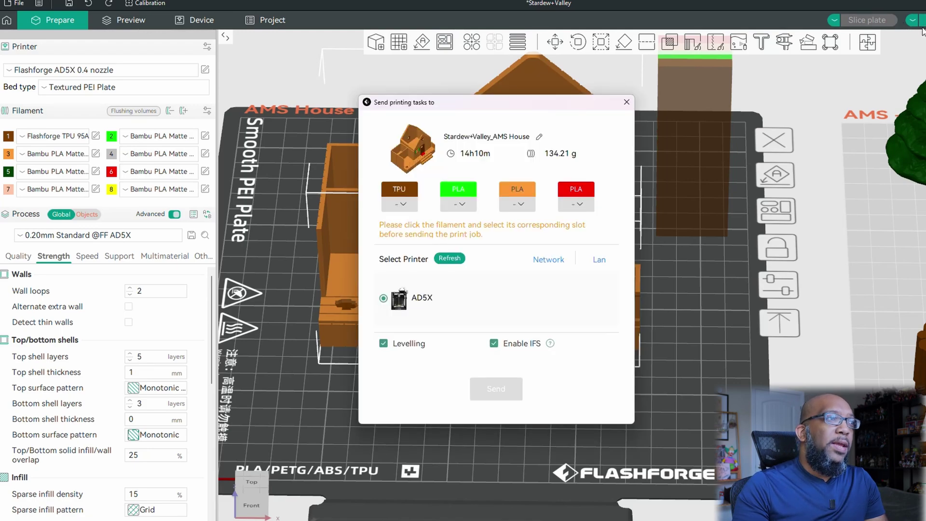
pyautogui.click(464, 203)
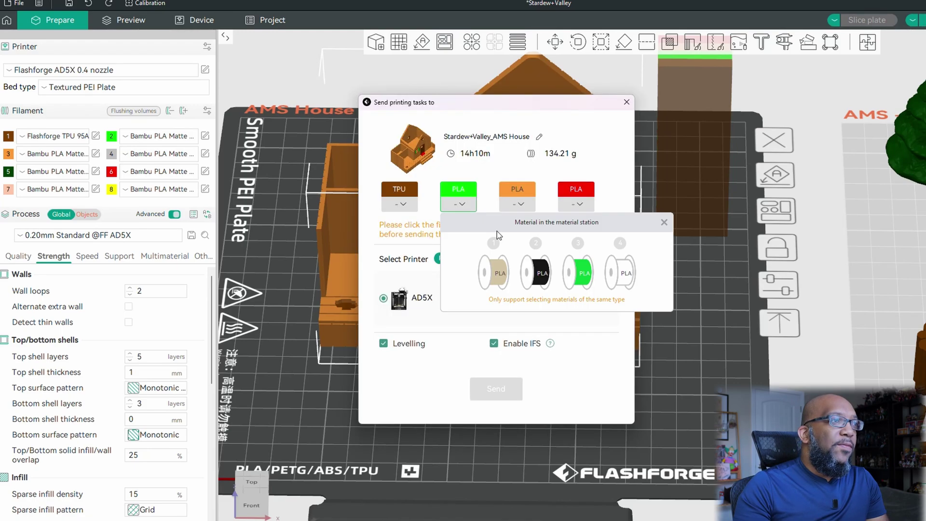
pyautogui.click(586, 279)
pyautogui.click(518, 203)
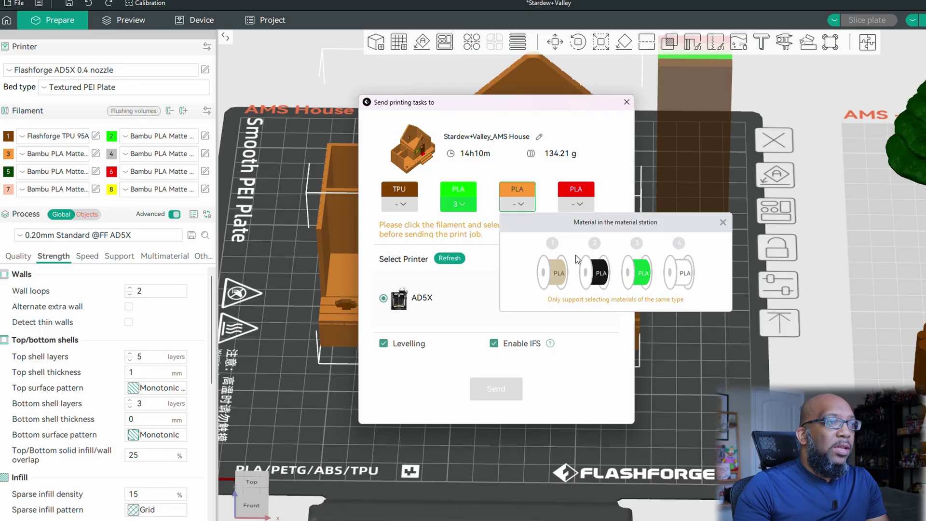
pyautogui.click(558, 274)
pyautogui.click(583, 203)
pyautogui.click(737, 273)
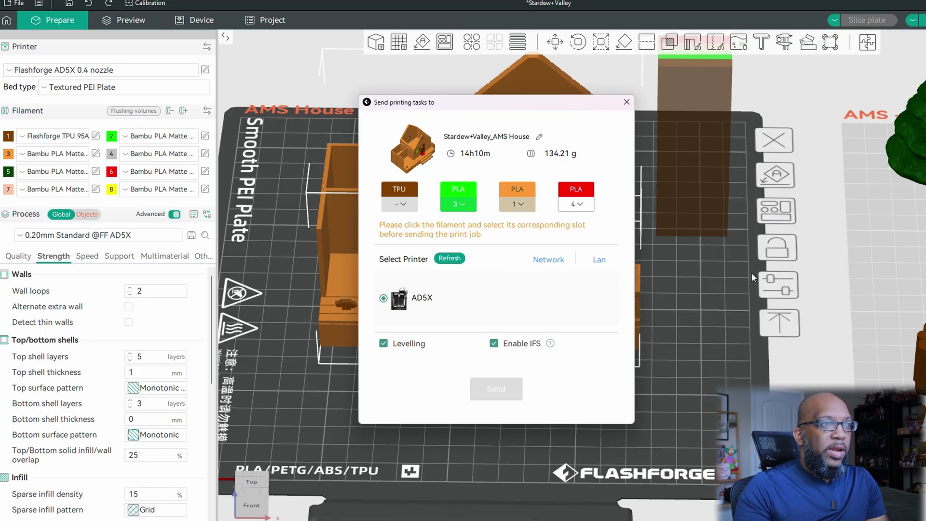
pyautogui.click(402, 205)
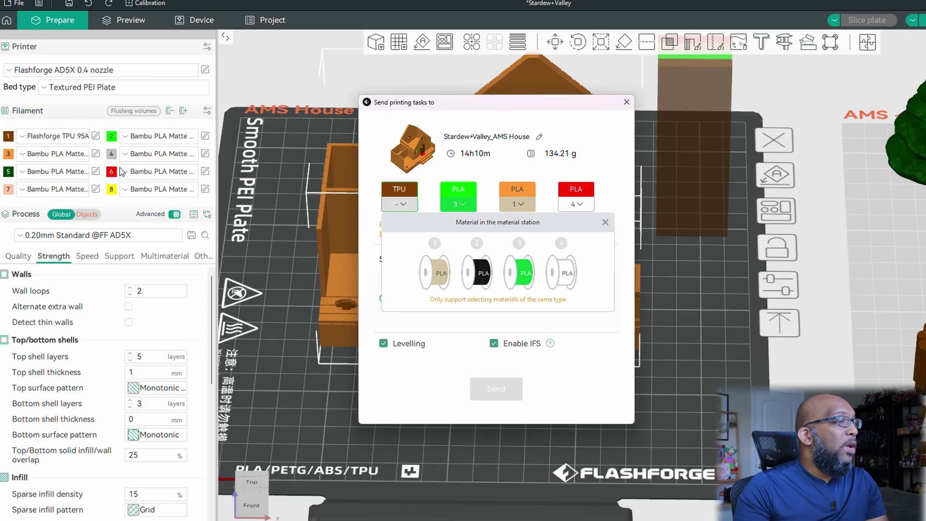
pyautogui.click(629, 99)
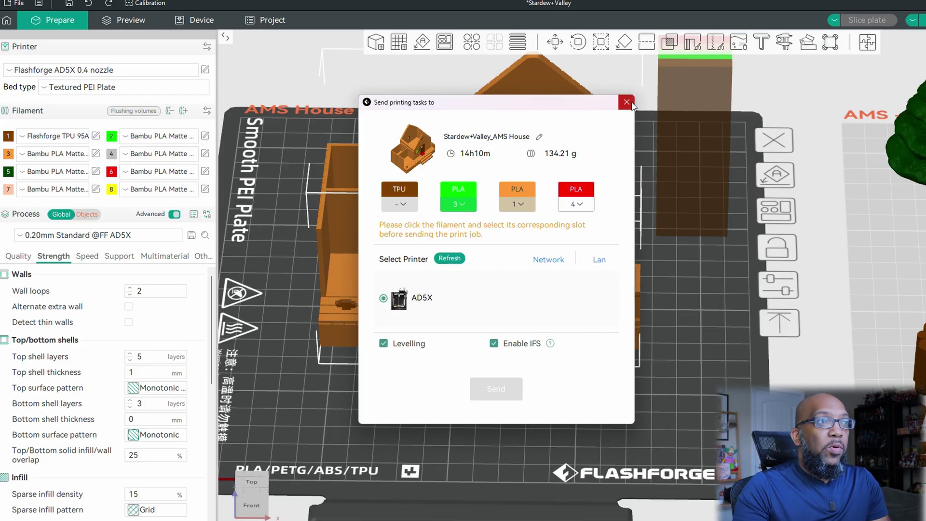
# Step: Change filament 1 to Flashforge HS PLA and re-slice the house plate
pyautogui.click(625, 103)
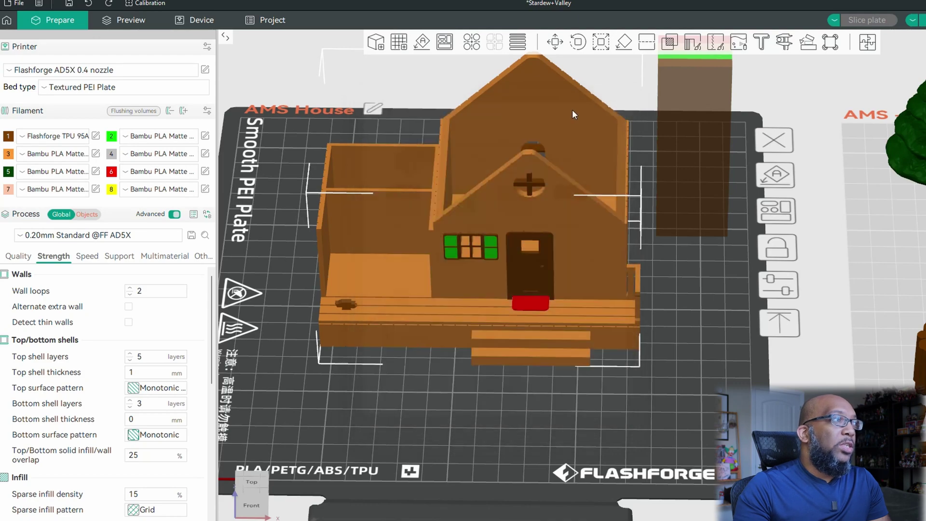
pyautogui.click(66, 137)
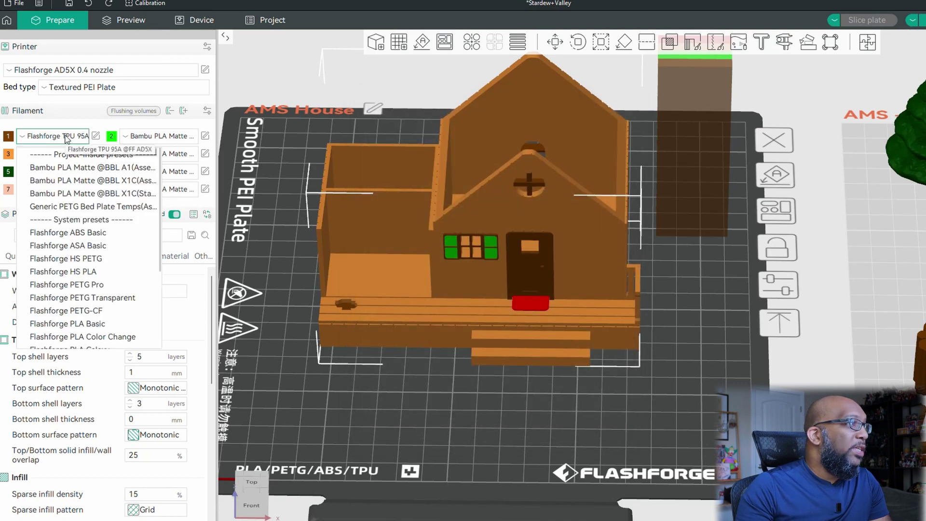
pyautogui.click(90, 271)
pyautogui.click(864, 21)
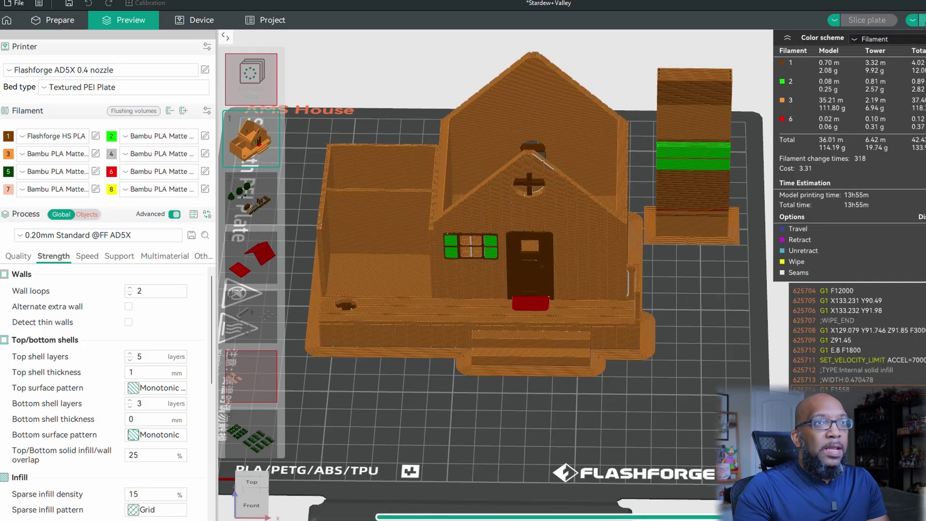
# Step: Map brown, green, orange and red PLA to slots 1, 3, 1 and 4, then close without sending
pyautogui.click(921, 19)
pyautogui.click(395, 202)
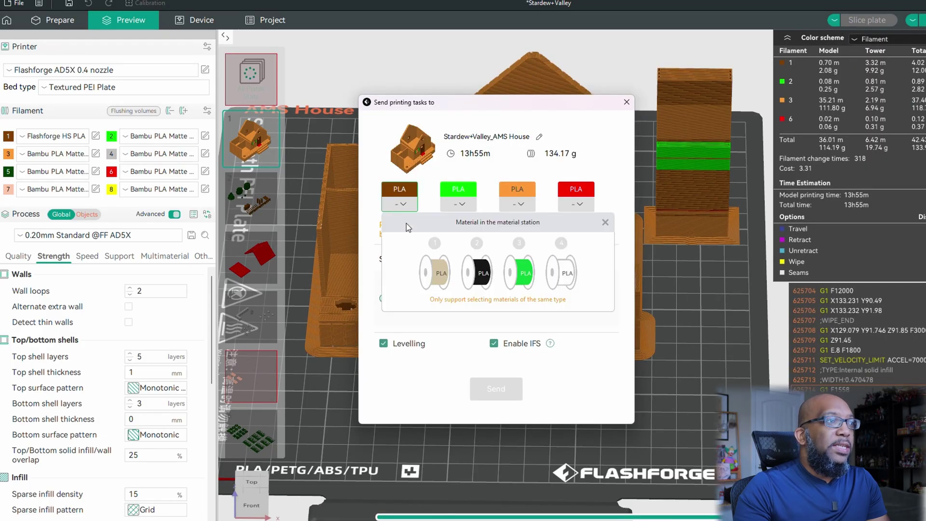
pyautogui.click(458, 203)
pyautogui.click(557, 280)
pyautogui.click(520, 204)
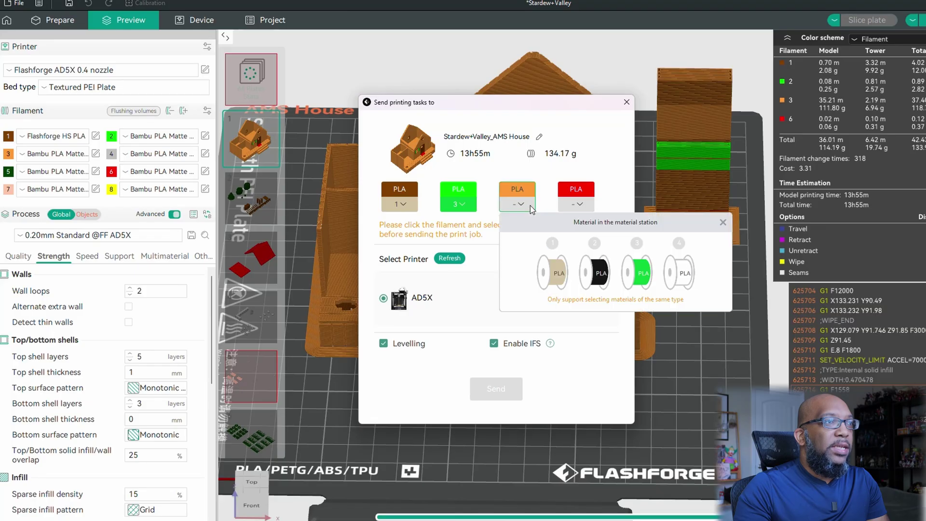
pyautogui.click(556, 280)
pyautogui.click(577, 203)
pyautogui.click(752, 270)
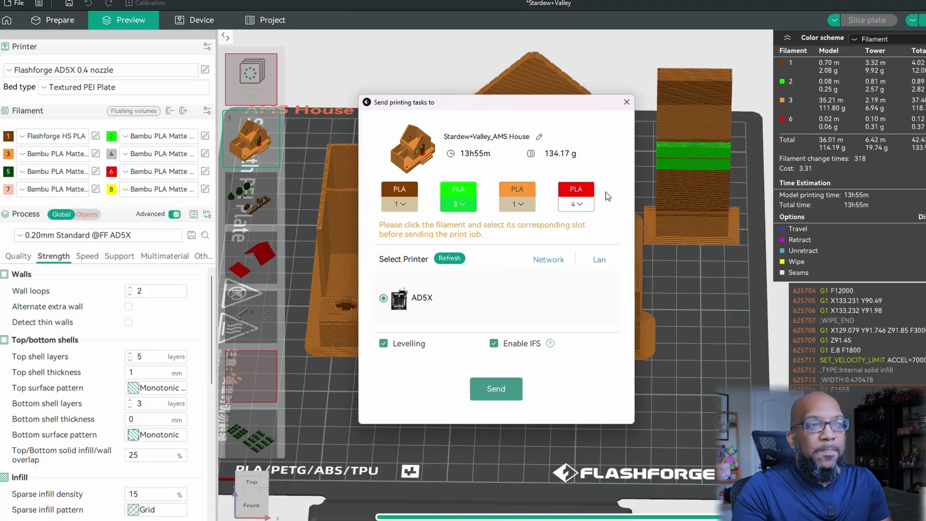
pyautogui.click(627, 102)
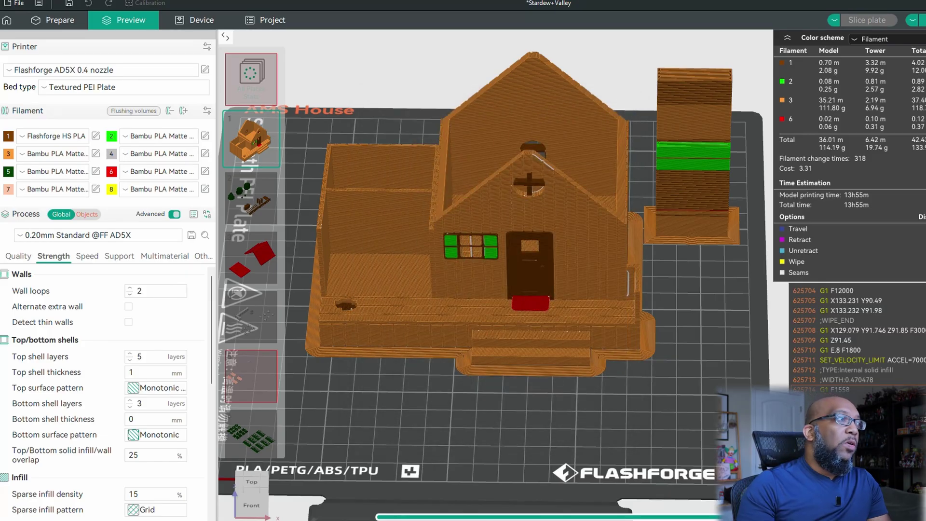
pyautogui.click(98, 139)
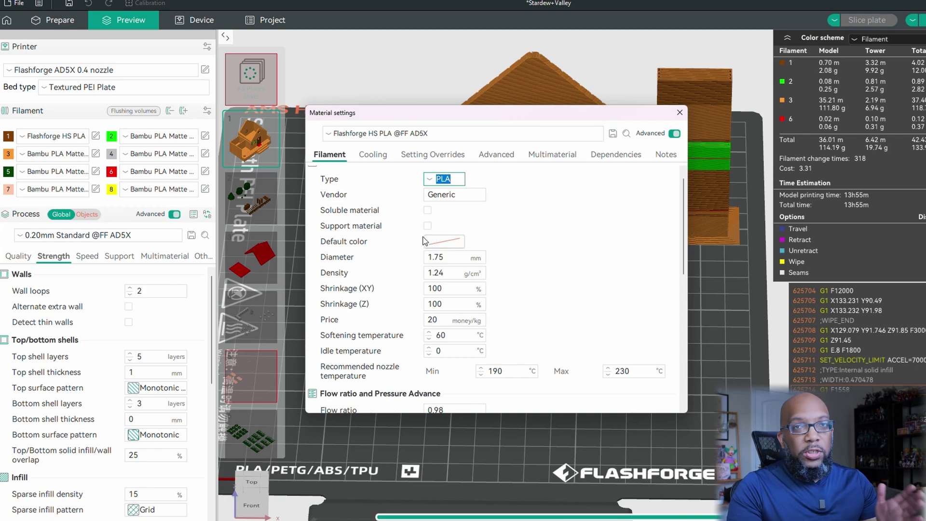
pyautogui.scroll(-6, 534, 291)
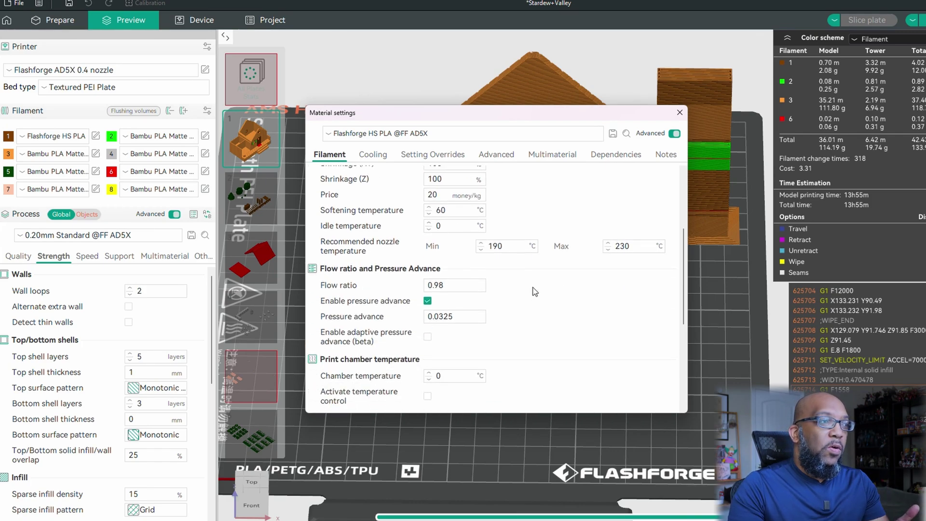
pyautogui.scroll(-5, 534, 291)
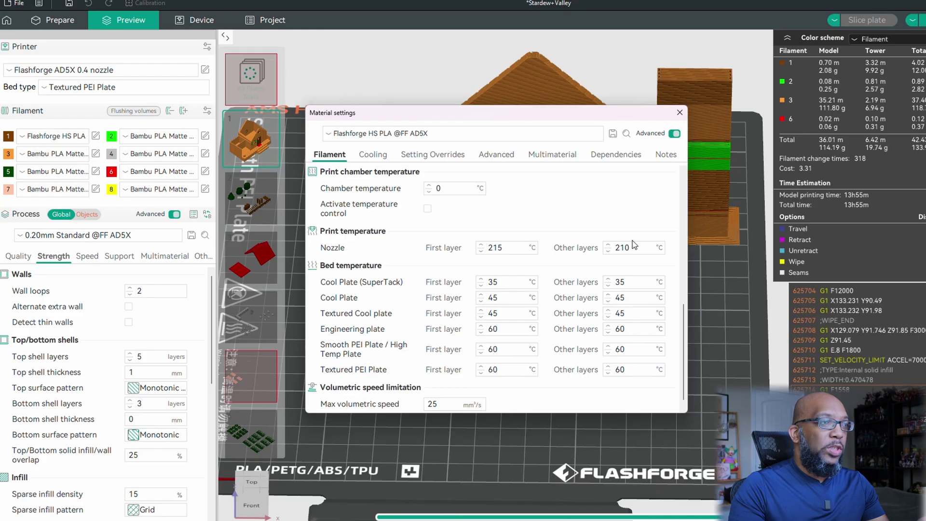
pyautogui.scroll(-1, 622, 271)
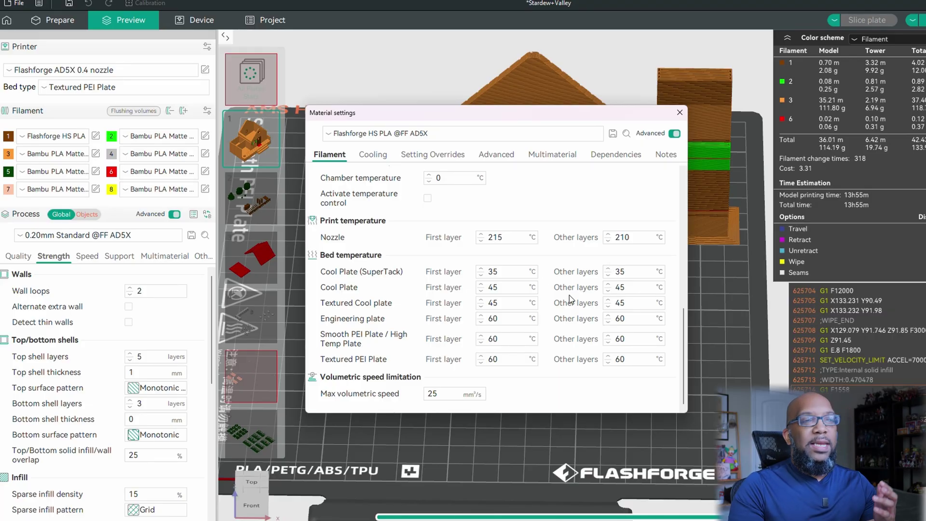
pyautogui.scroll(3, 512, 304)
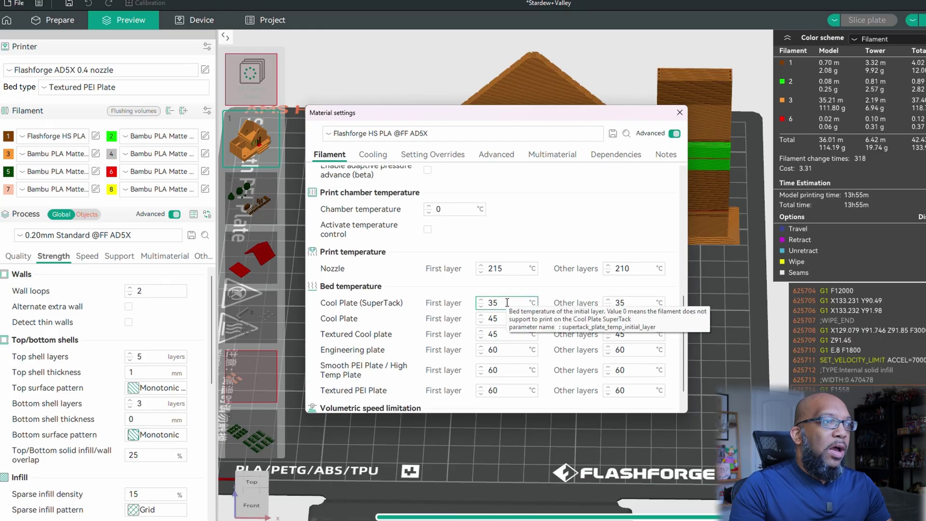
pyautogui.scroll(-2, 515, 309)
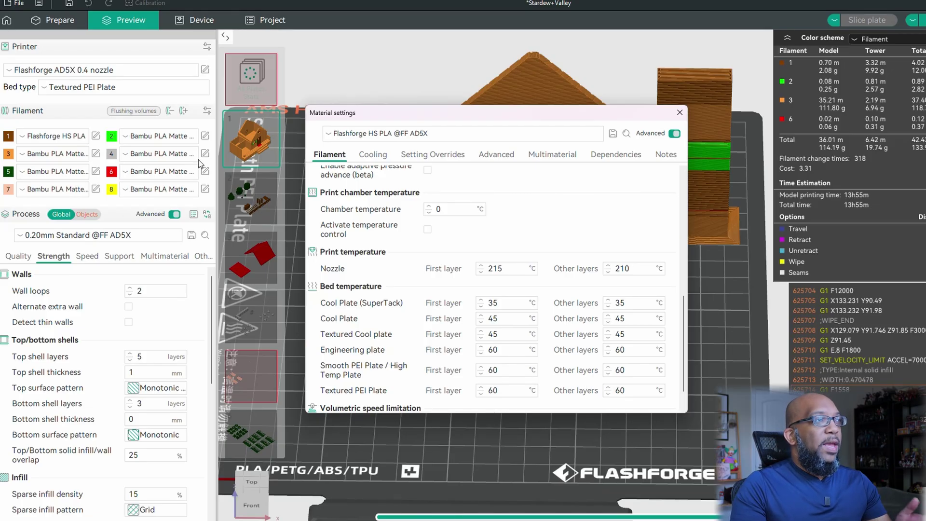
pyautogui.click(680, 113)
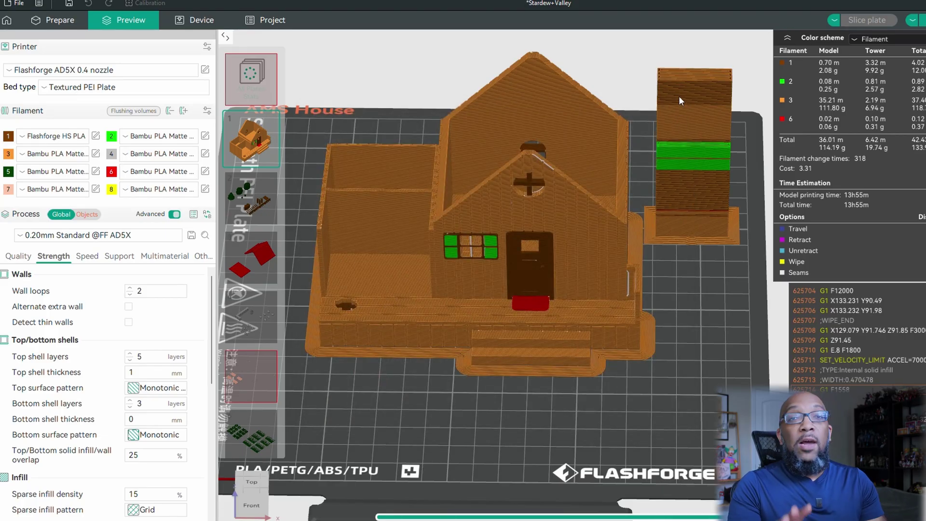
# Step: Switch back to Prepare, turn the view to face the farmhouse front, and select the house
pyautogui.scroll(-5, 674, 114)
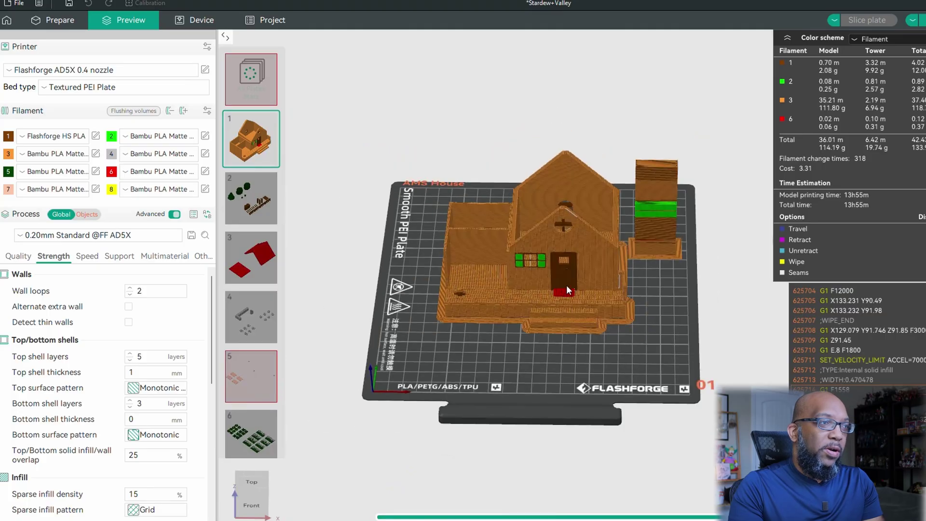
pyautogui.press('Tab')
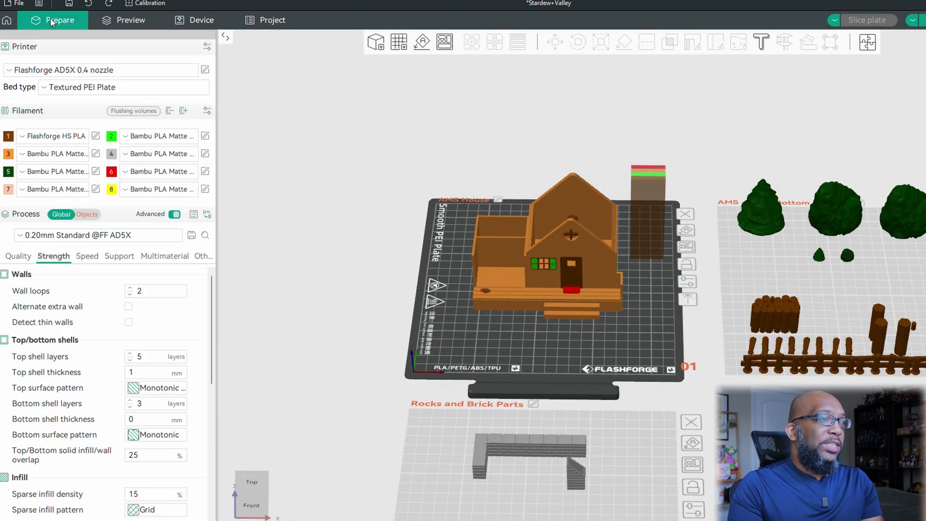
pyautogui.moveTo(531, 338)
pyautogui.mouseDown()
pyautogui.moveTo(545, 317)
pyautogui.moveTo(543, 332)
pyautogui.mouseUp()
pyautogui.scroll(5, 621, 302)
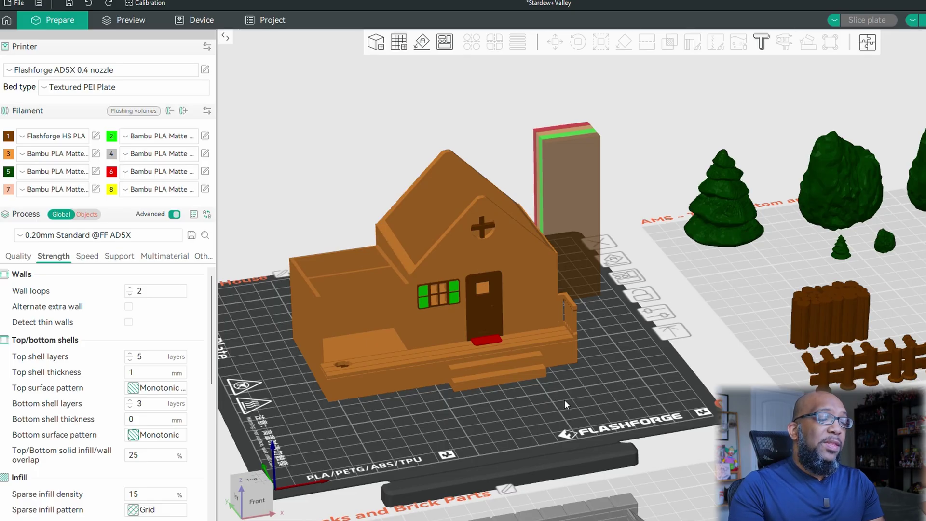
pyautogui.moveTo(565, 400); pyautogui.dragTo(551, 403)
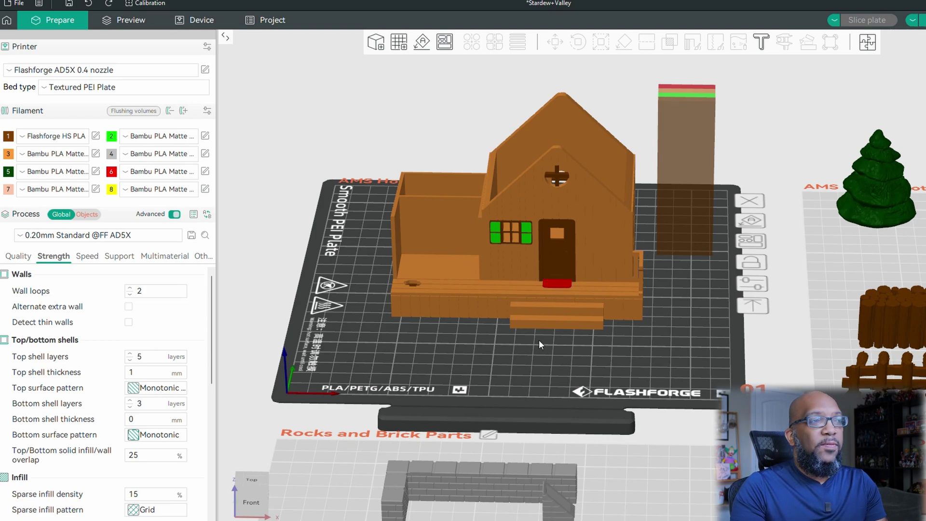
pyautogui.click(579, 207)
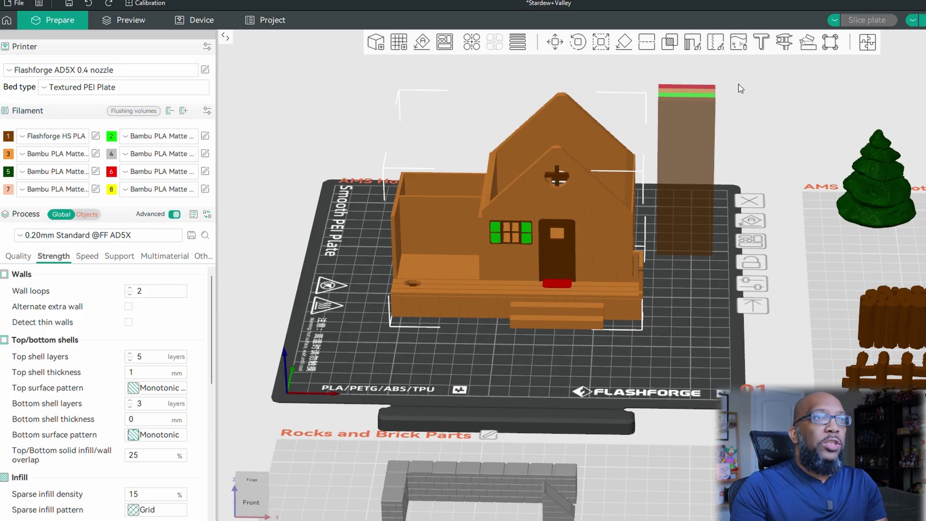
# Step: Start Color painting with the Fill tool and select filament 8
pyautogui.click(738, 44)
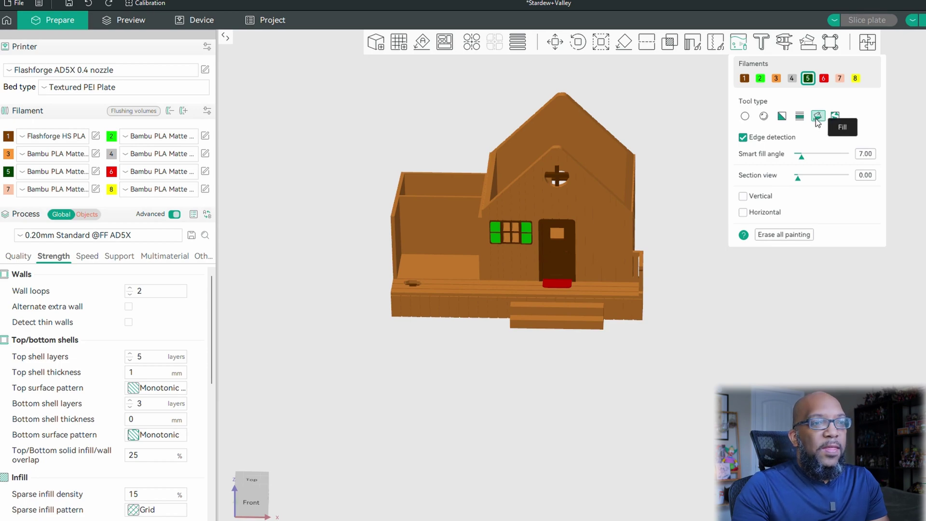
pyautogui.scroll(2, 592, 223)
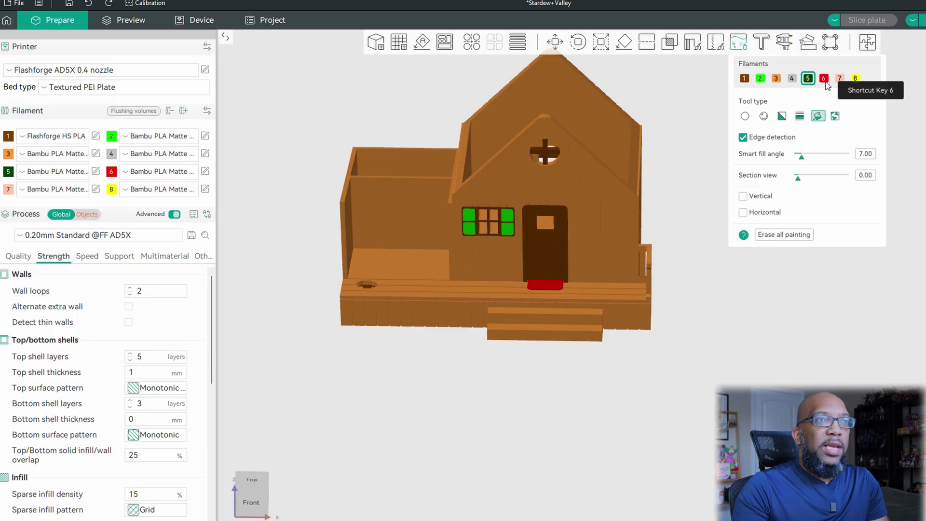
pyautogui.click(856, 79)
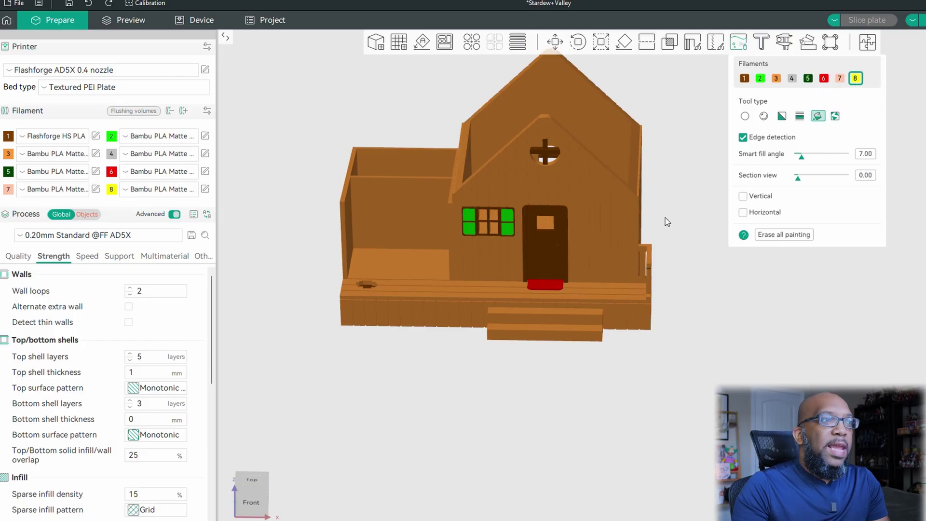
pyautogui.scroll(2, 666, 217)
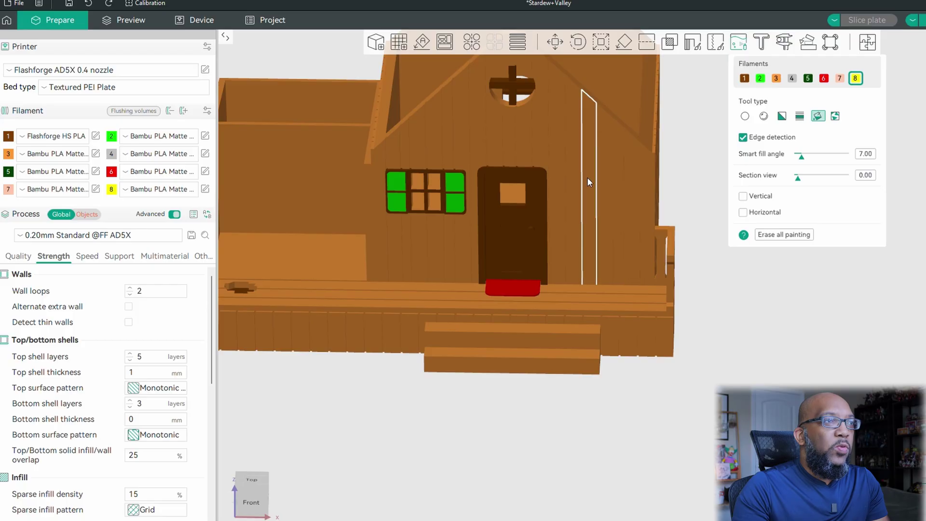
# Step: Fill three wall planks right of the door with filament 8, then select filament 6
pyautogui.click(586, 179)
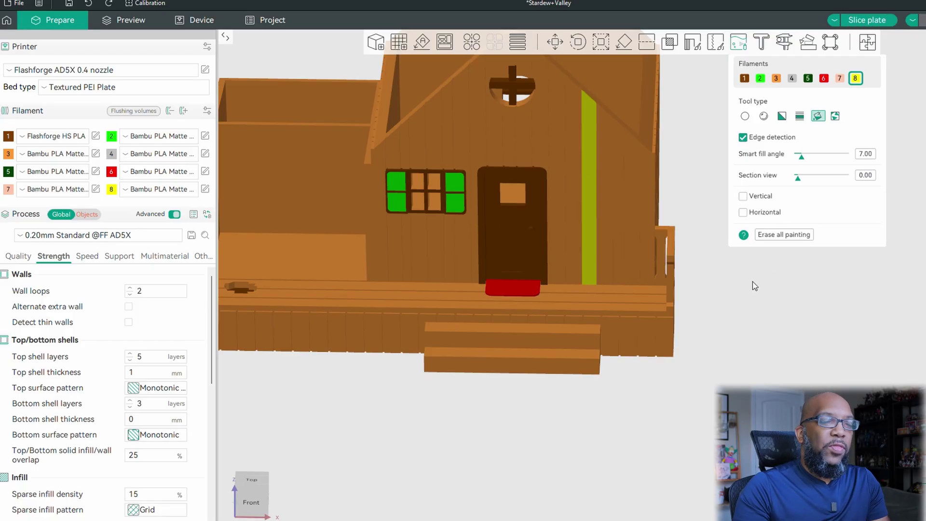
pyautogui.scroll(2, 751, 283)
pyautogui.click(610, 201)
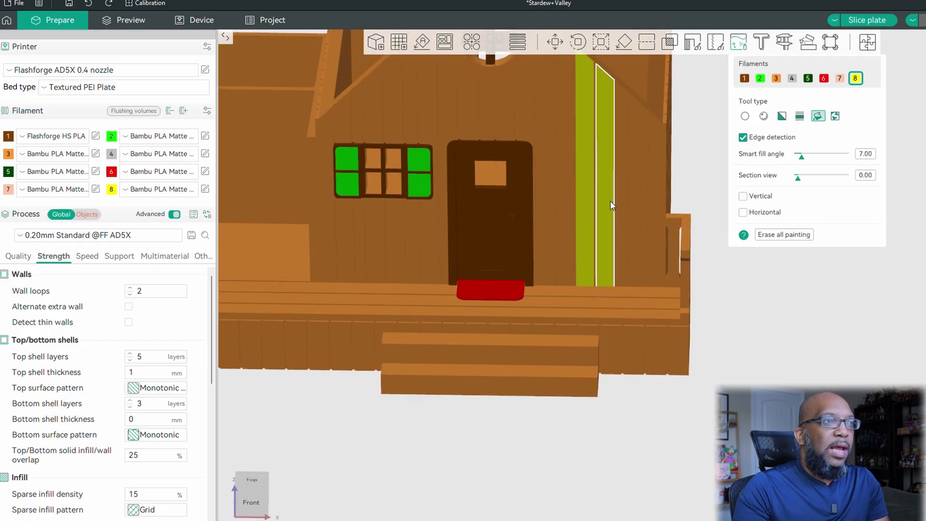
pyautogui.click(571, 207)
pyautogui.scroll(-3, 687, 241)
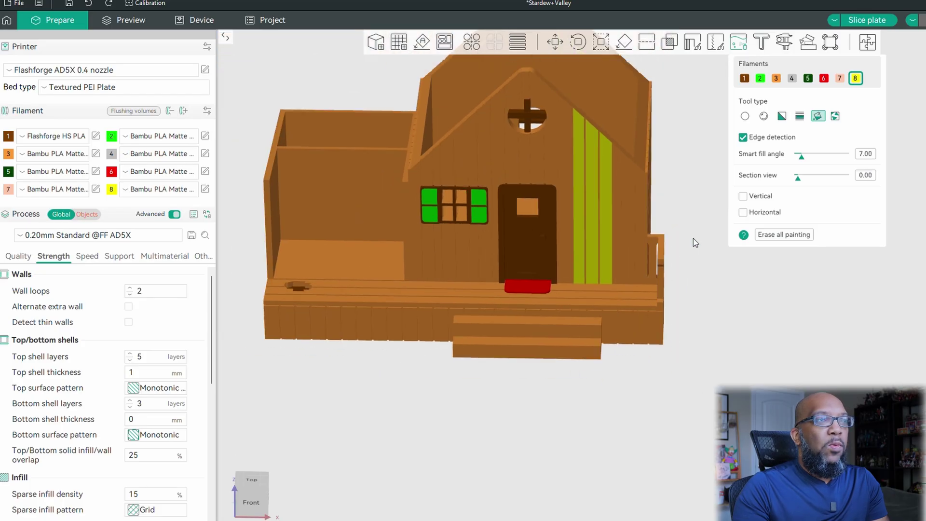
pyautogui.click(824, 78)
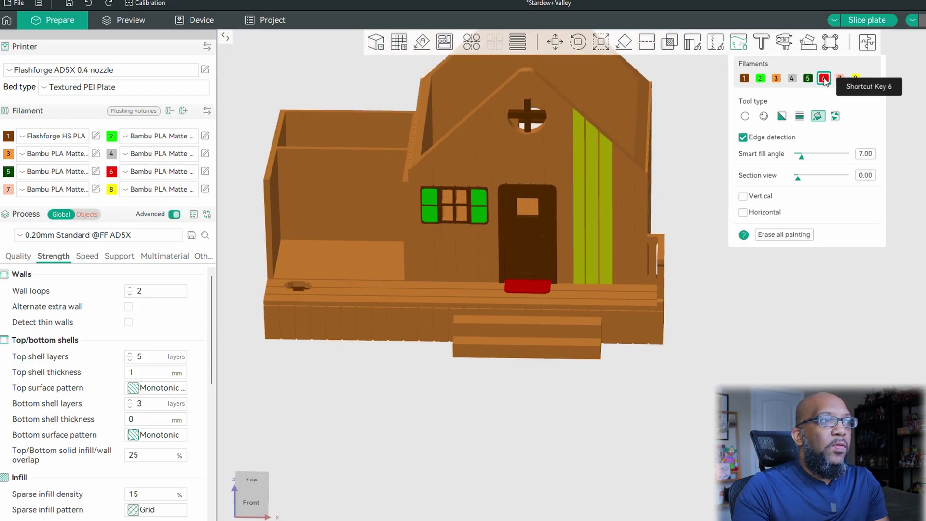
# Step: Smart-fill the house's front wall red with filament 6
pyautogui.click(492, 206)
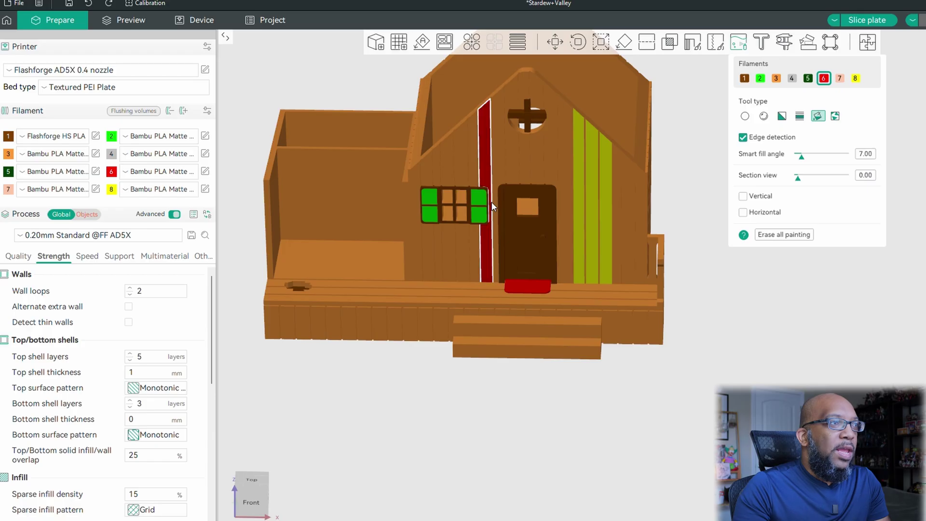
pyautogui.click(461, 233)
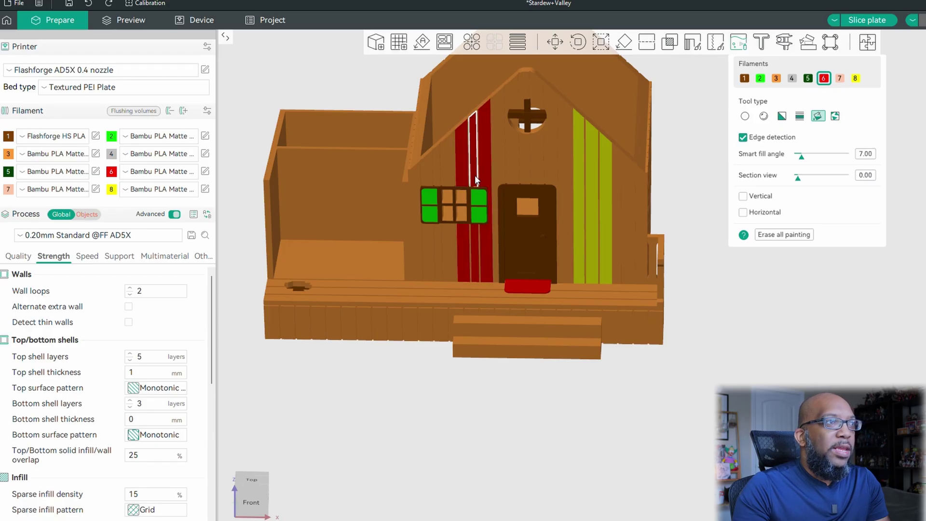
pyautogui.scroll(3, 607, 176)
pyautogui.scroll(1, 695, 178)
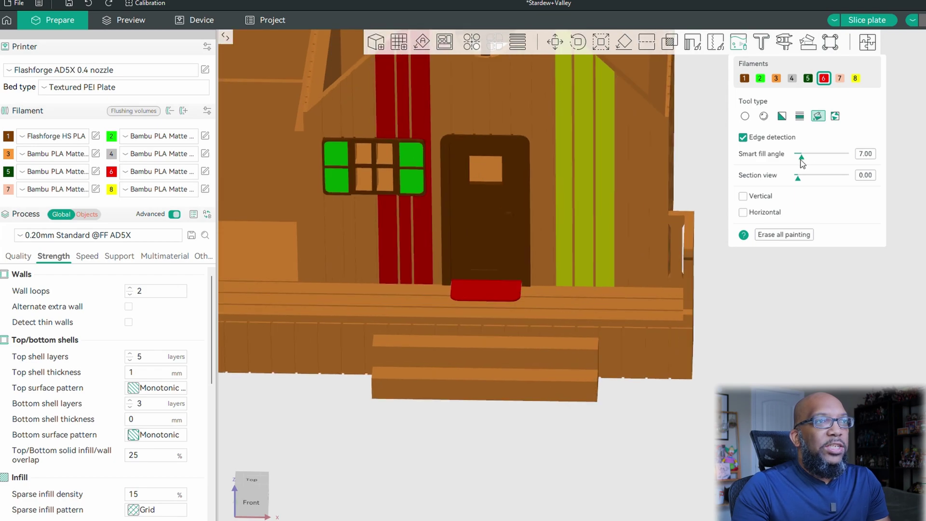
pyautogui.scroll(-1, 718, 154)
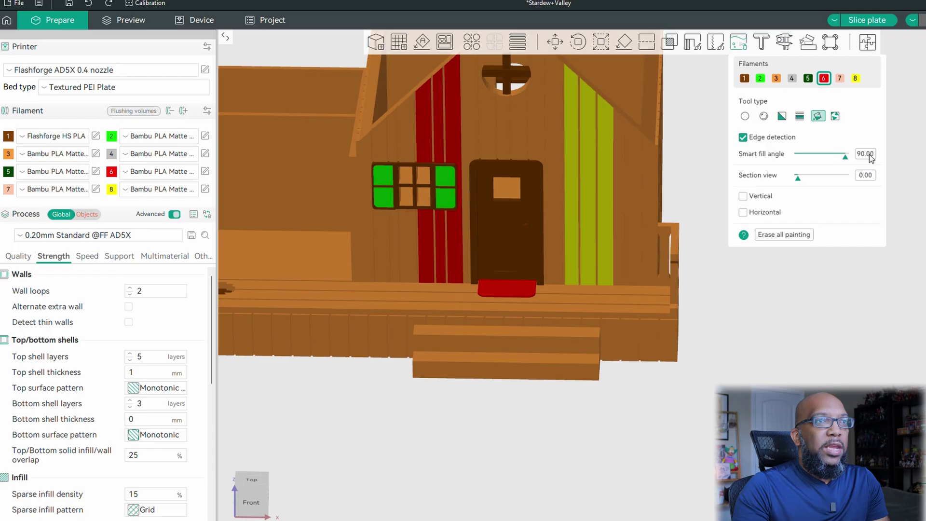
pyautogui.scroll(-5, 633, 310)
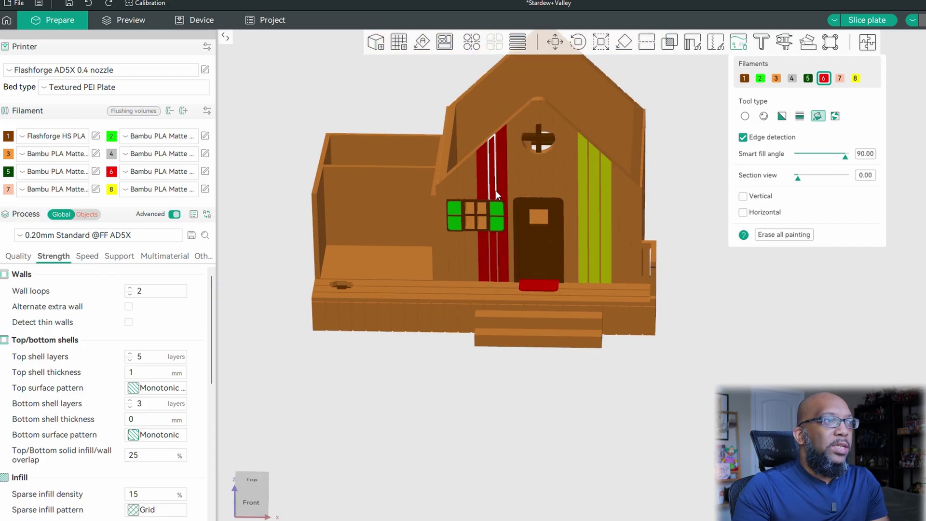
pyautogui.click(519, 179)
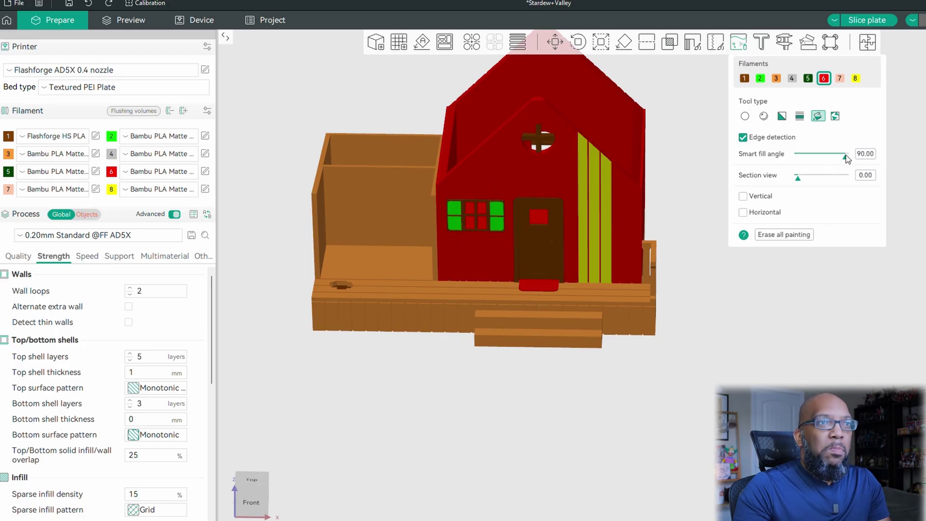
# Step: Lower the Smart fill angle to about 3 and fill four board strips beside the door with filament 8
pyautogui.moveTo(843, 157); pyautogui.dragTo(802, 164)
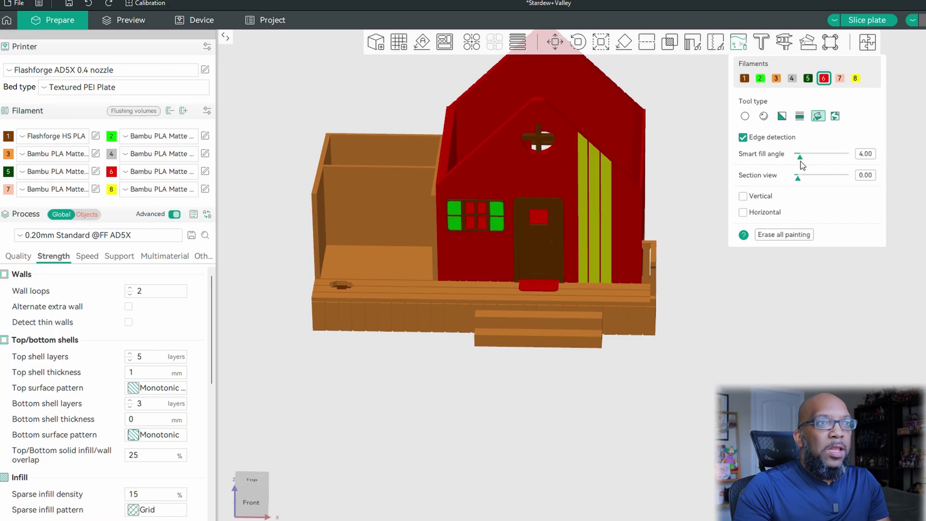
pyautogui.click(855, 78)
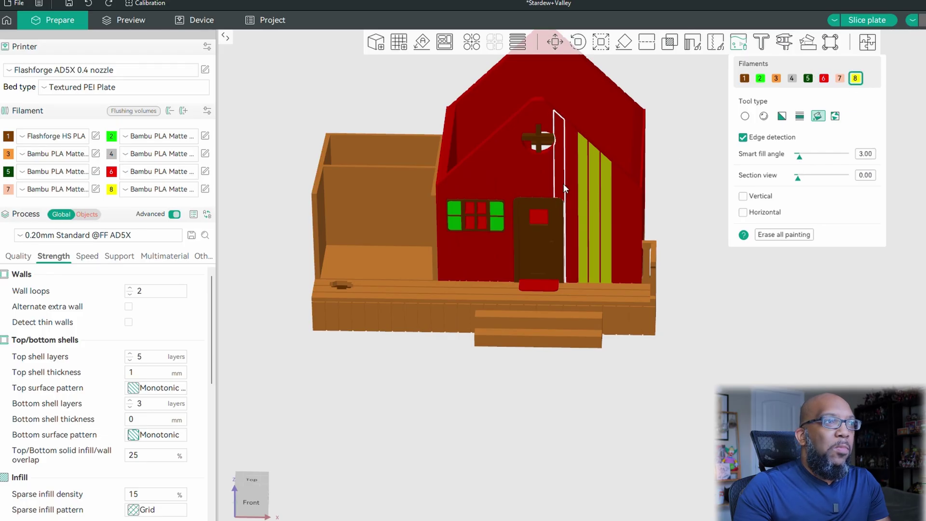
pyautogui.click(562, 183)
pyautogui.click(513, 185)
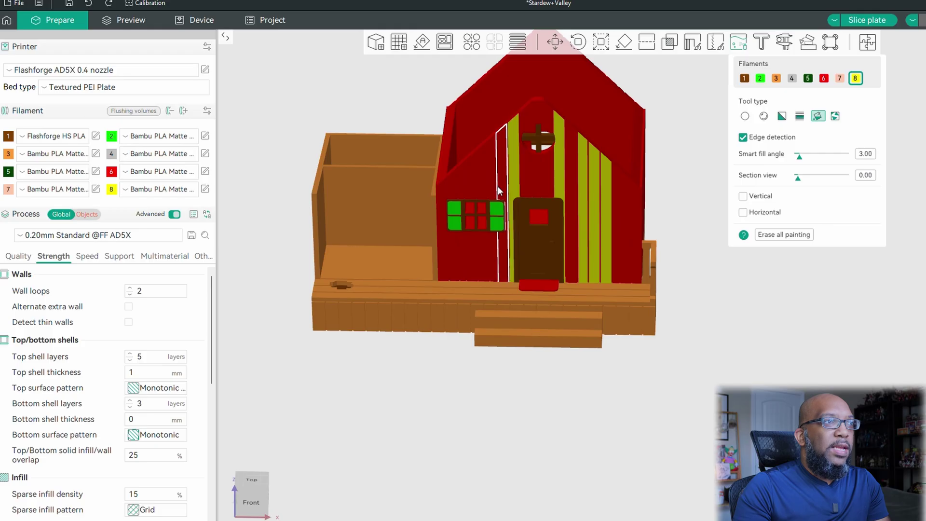
pyautogui.click(498, 187)
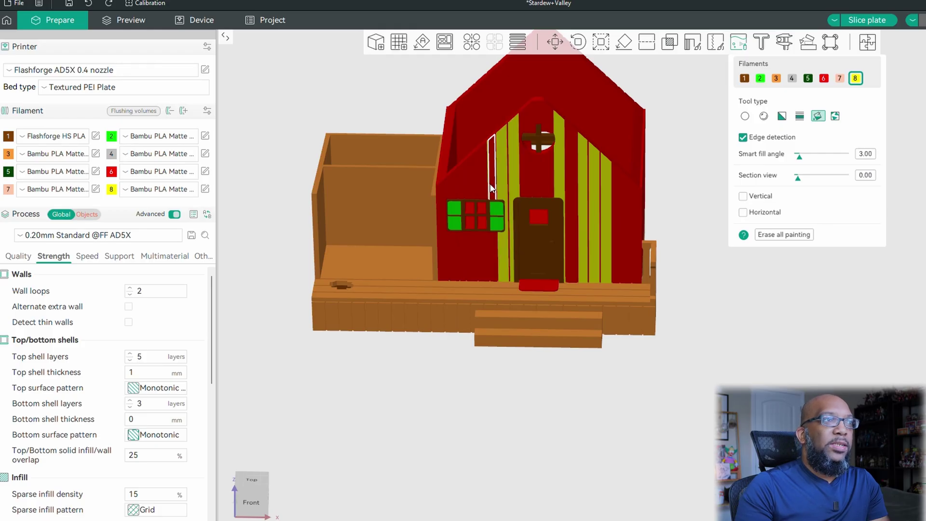
pyautogui.click(491, 184)
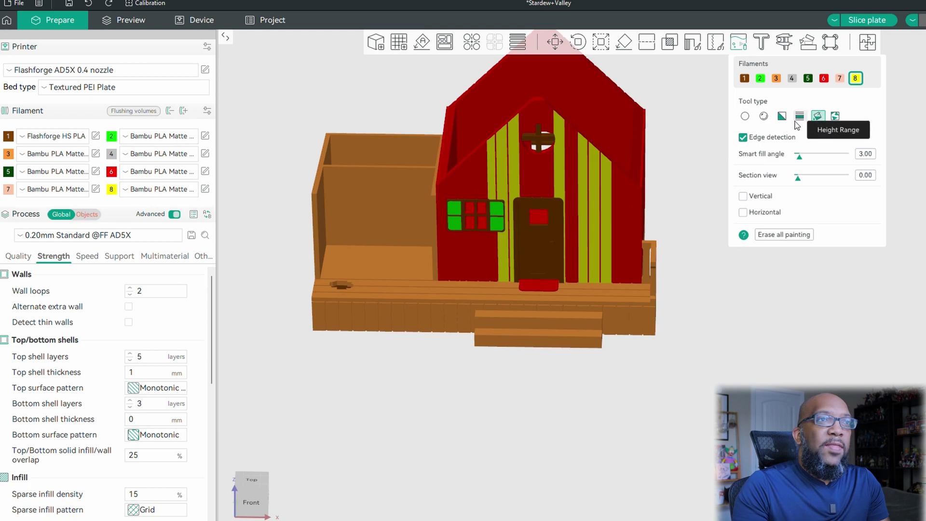
# Step: Paint the porch deck, foundation and front steps with filament 8 using a 2.75 Height Range
pyautogui.click(800, 118)
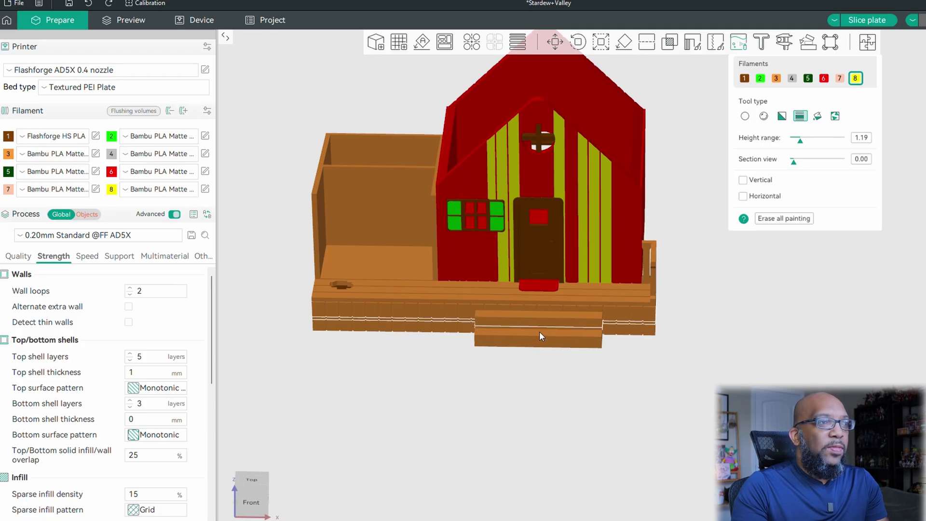
pyautogui.click(550, 306)
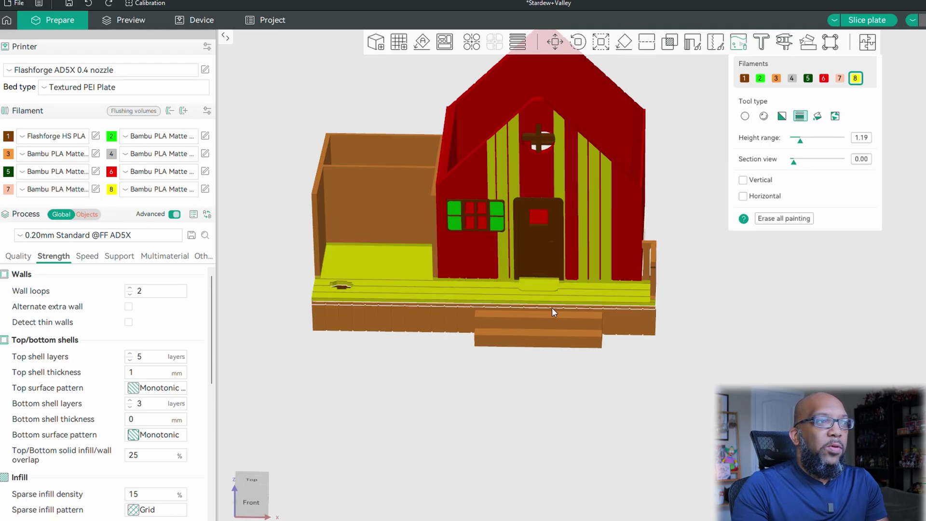
pyautogui.moveTo(550, 305); pyautogui.dragTo(558, 357)
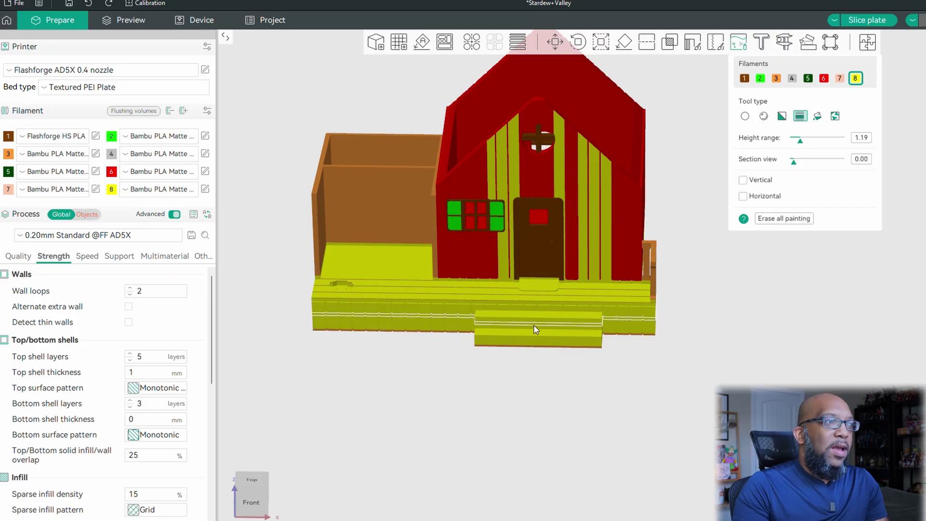
pyautogui.scroll(5, 574, 323)
pyautogui.scroll(3, 573, 326)
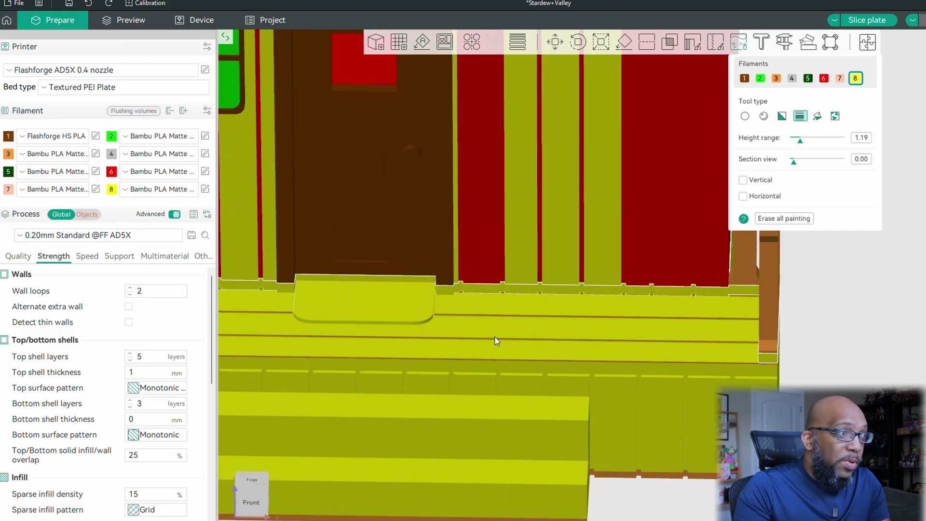
pyautogui.scroll(-5, 580, 366)
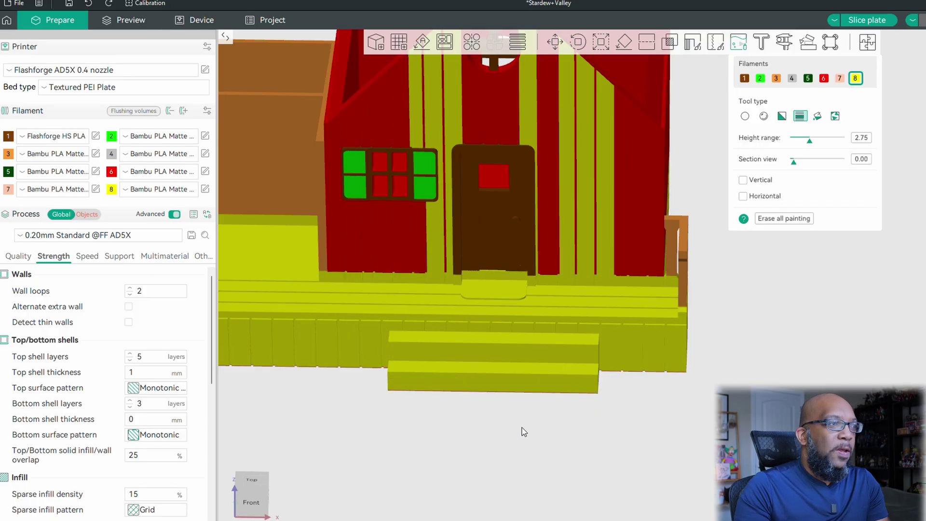
pyautogui.scroll(-3, 548, 354)
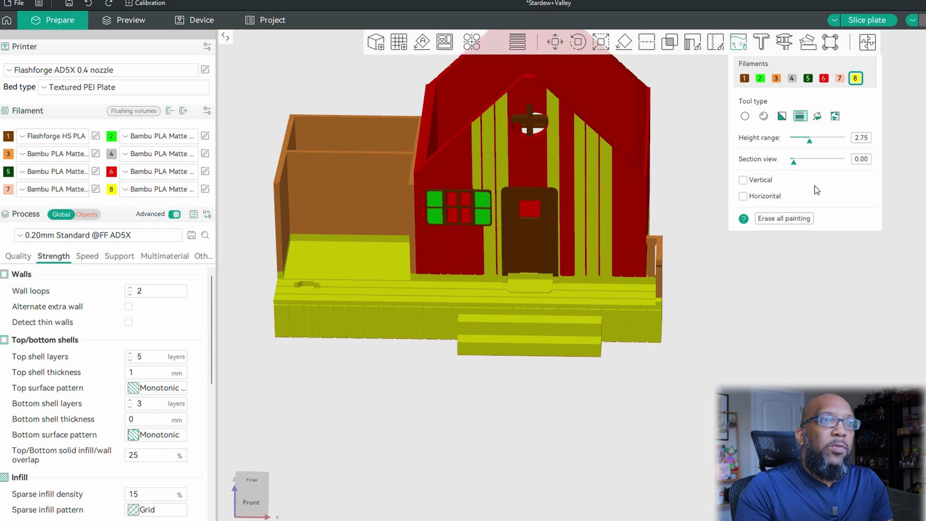
pyautogui.click(835, 116)
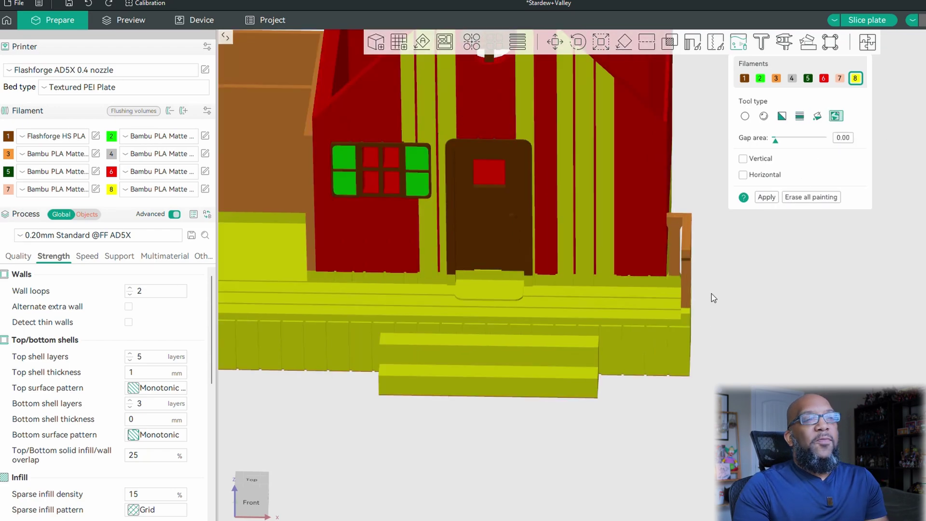
# Step: Orbit to an angled house view and select green filament 2
pyautogui.scroll(-3, 711, 294)
pyautogui.moveTo(725, 320)
pyautogui.mouseDown()
pyautogui.moveTo(751, 334)
pyautogui.moveTo(766, 320)
pyautogui.moveTo(760, 337)
pyautogui.moveTo(728, 341)
pyautogui.moveTo(717, 326)
pyautogui.mouseUp()
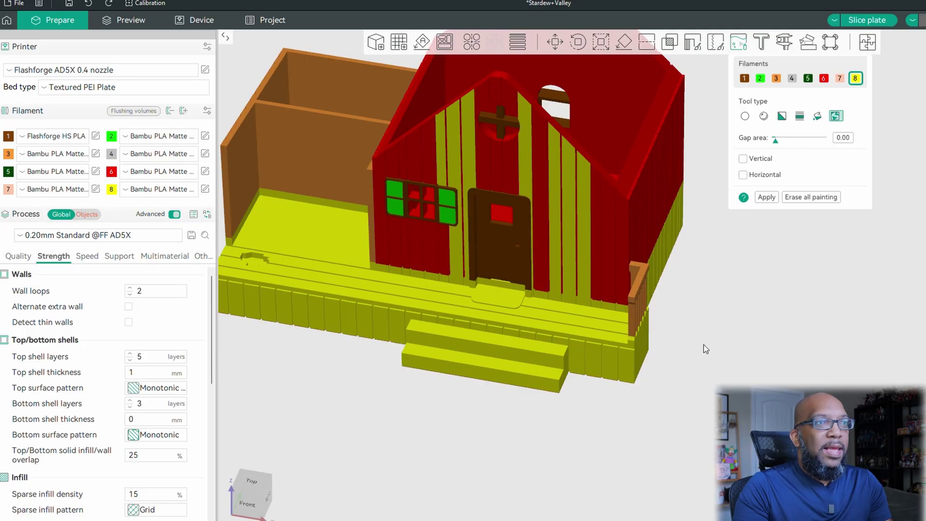
pyautogui.moveTo(705, 348); pyautogui.dragTo(724, 277)
pyautogui.click(822, 80)
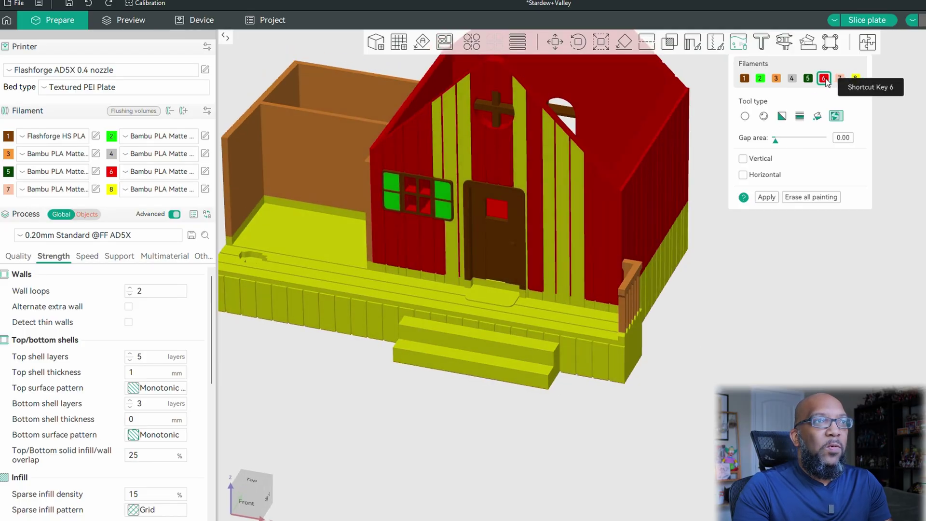
pyautogui.click(761, 81)
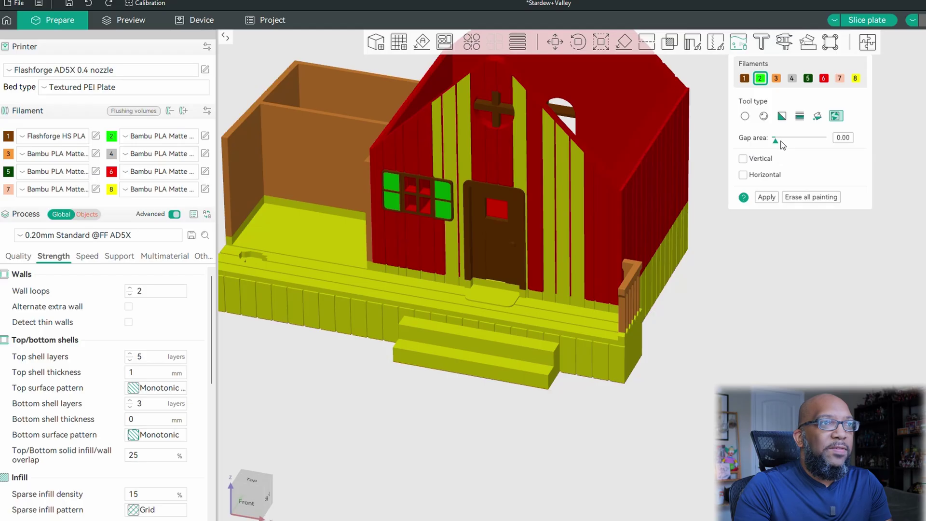
# Step: Set the Gap area to 1.18 after first raising it to 5.00
pyautogui.moveTo(775, 140); pyautogui.dragTo(890, 140)
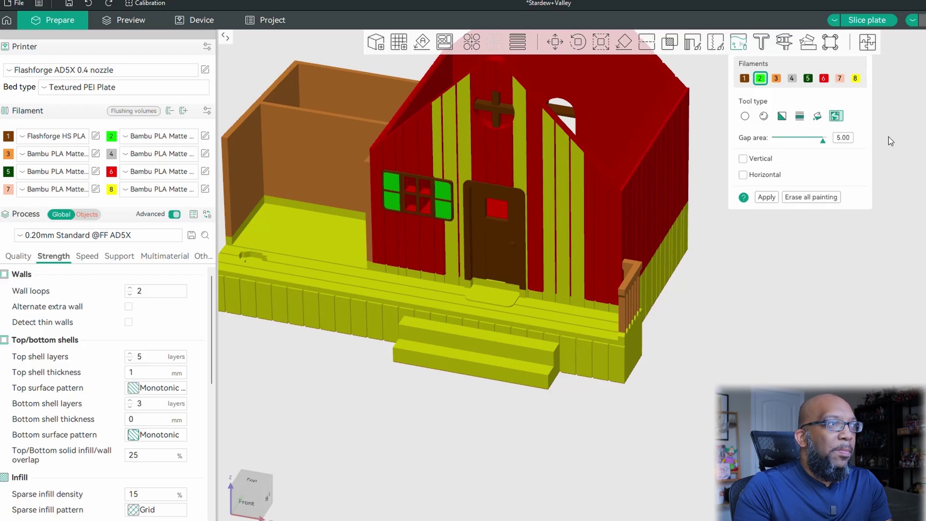
pyautogui.moveTo(775, 282); pyautogui.dragTo(763, 260)
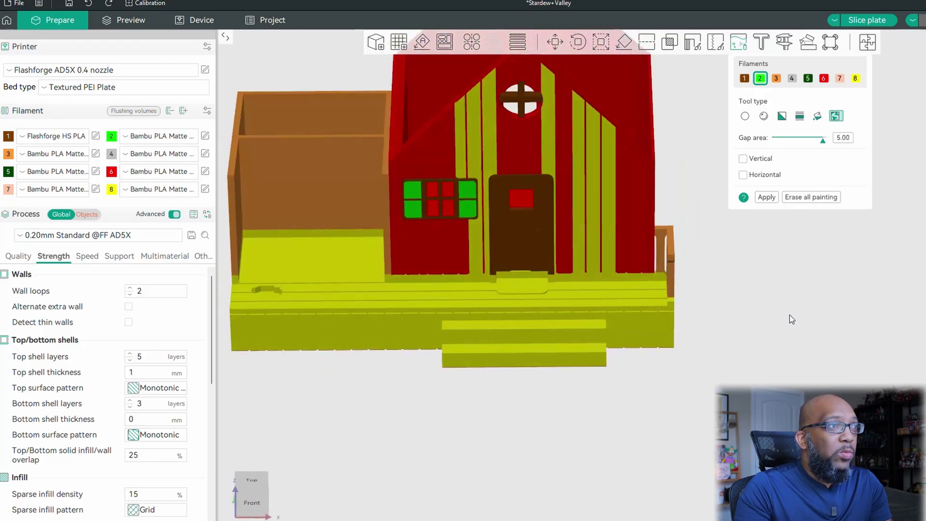
pyautogui.moveTo(791, 318)
pyautogui.mouseDown()
pyautogui.moveTo(819, 324)
pyautogui.moveTo(817, 347)
pyautogui.moveTo(780, 317)
pyautogui.moveTo(791, 309)
pyautogui.mouseUp()
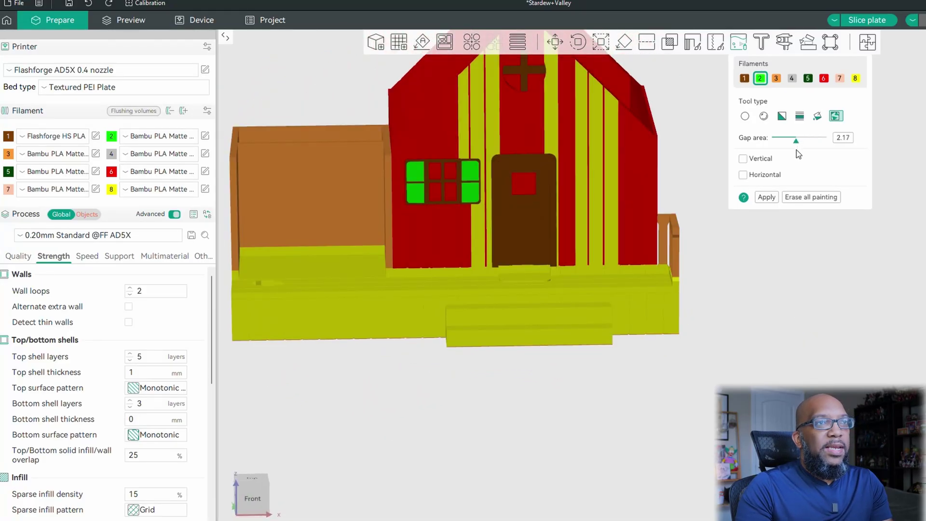
pyautogui.moveTo(796, 150); pyautogui.dragTo(787, 148)
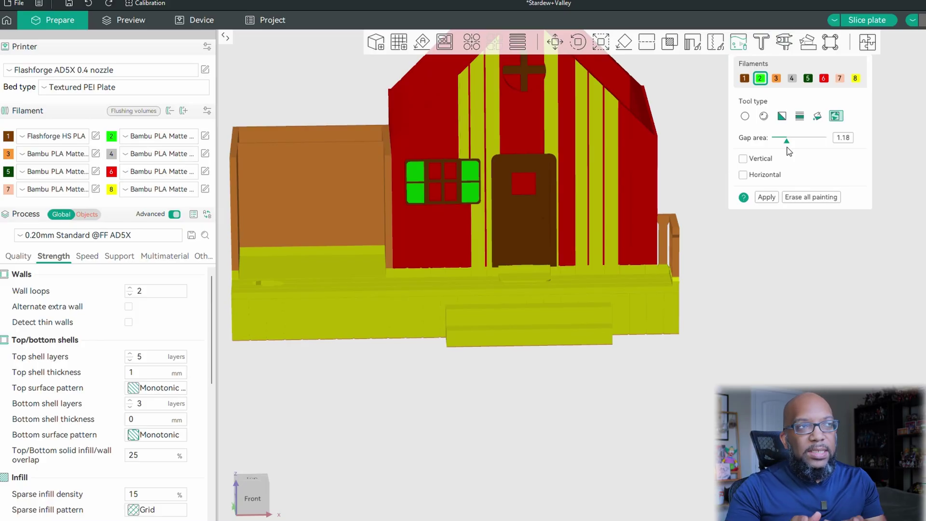
pyautogui.moveTo(702, 318); pyautogui.dragTo(756, 355, button='right')
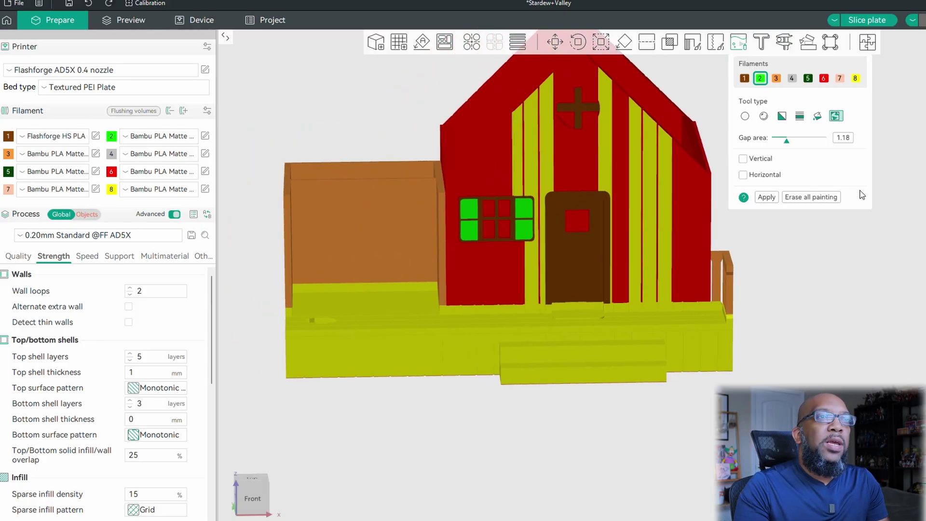
pyautogui.click(782, 117)
# Step: Paint five triangles around the door green with filament 2
pyautogui.scroll(2, 605, 223)
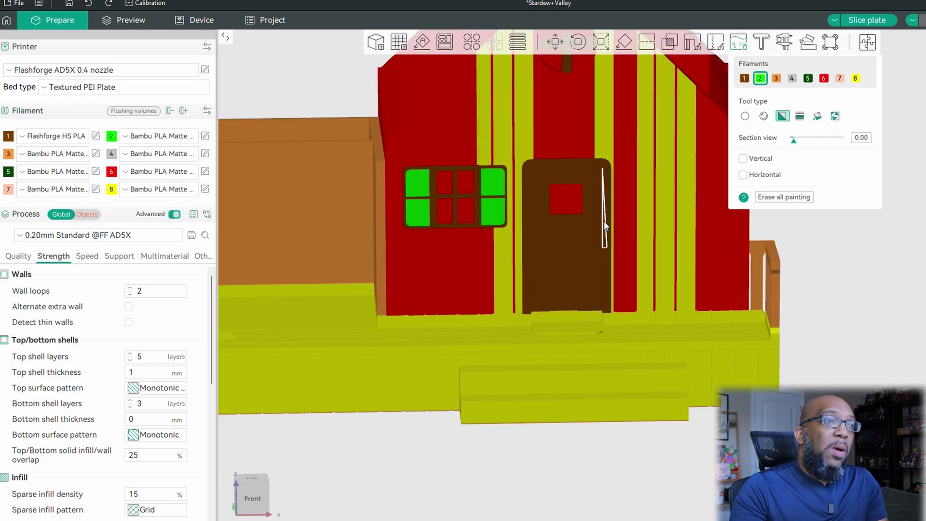
pyautogui.scroll(2, 604, 221)
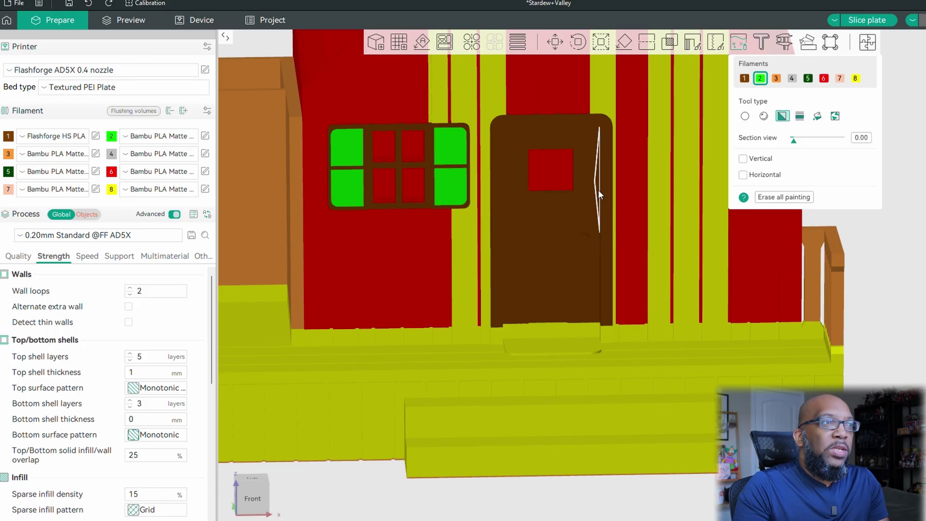
pyautogui.click(587, 195)
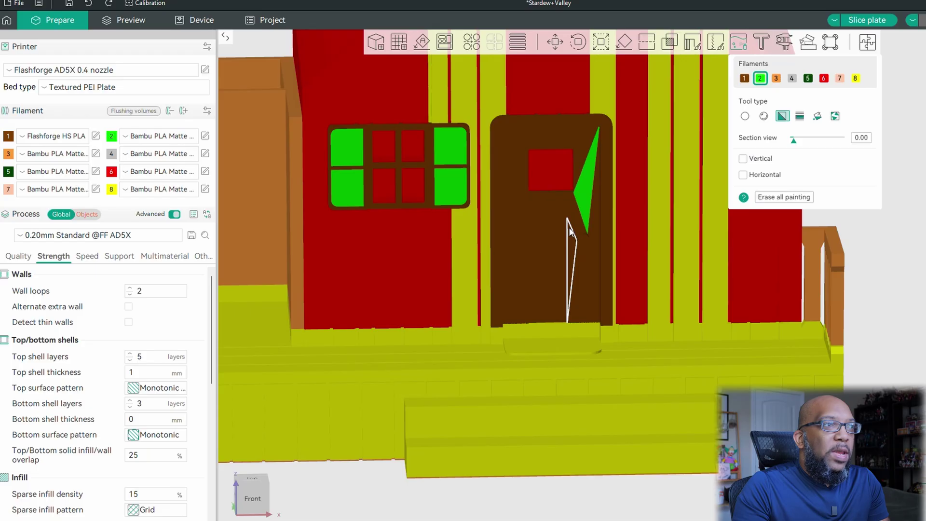
pyautogui.click(568, 227)
pyautogui.click(559, 233)
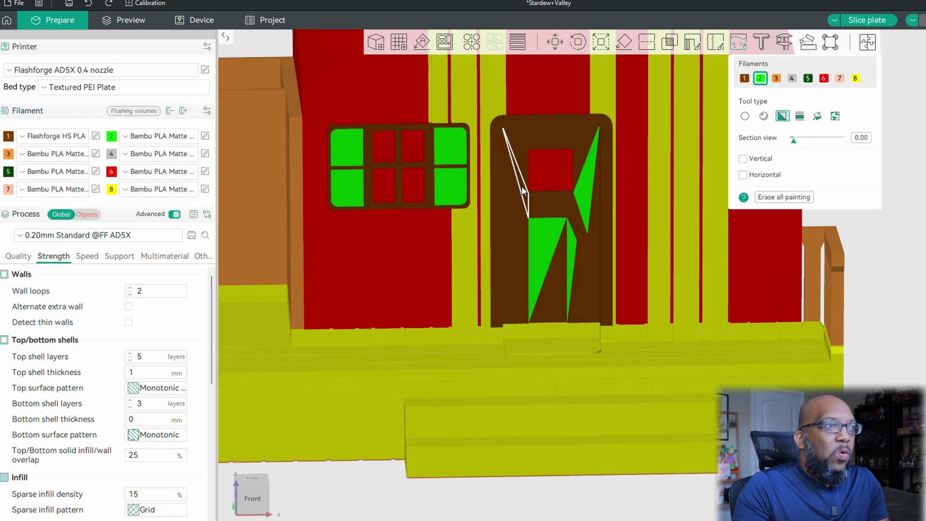
pyautogui.click(524, 189)
pyautogui.click(546, 138)
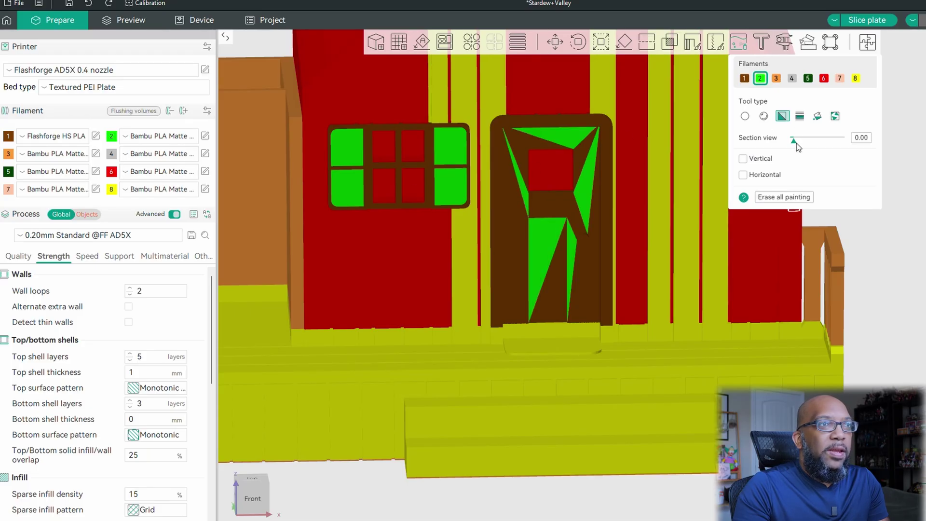
# Step: Cut away the house with the section view slider, then restore the front
pyautogui.moveTo(794, 141); pyautogui.dragTo(818, 141)
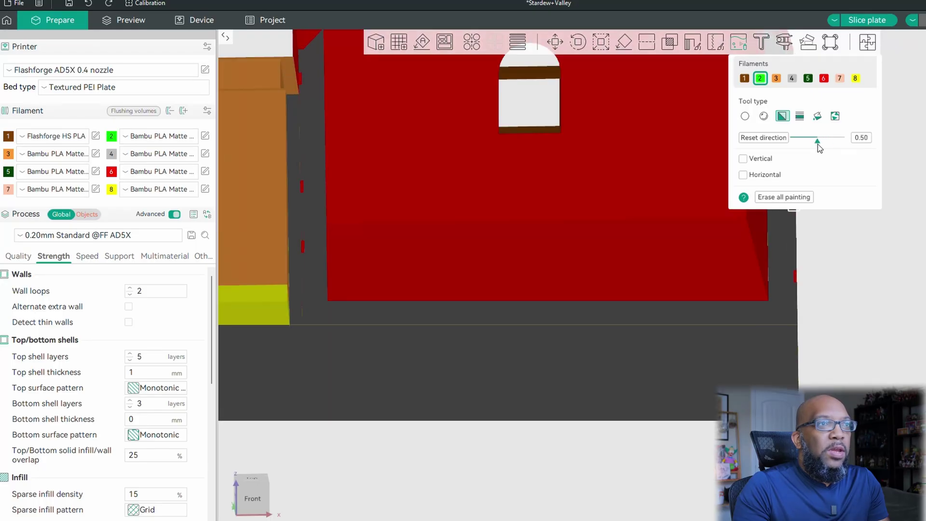
pyautogui.scroll(-5, 749, 227)
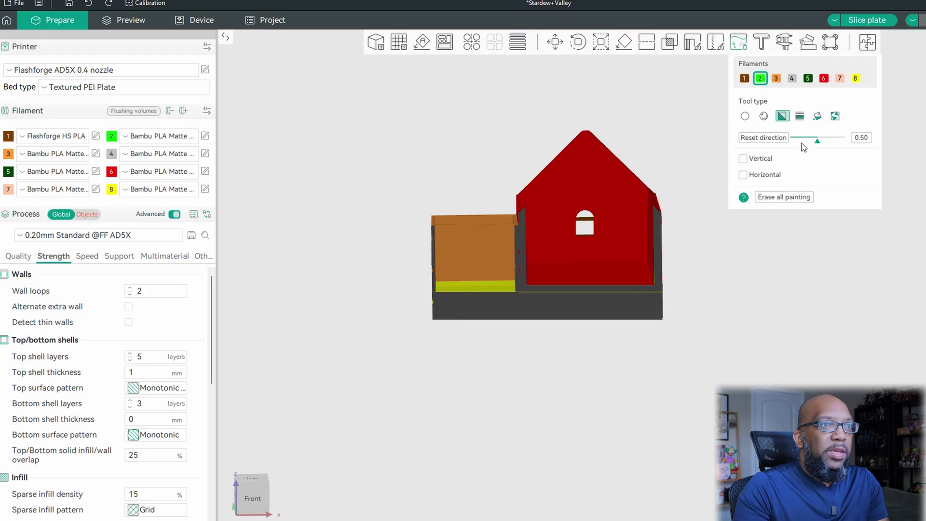
pyautogui.moveTo(817, 142); pyautogui.dragTo(797, 140)
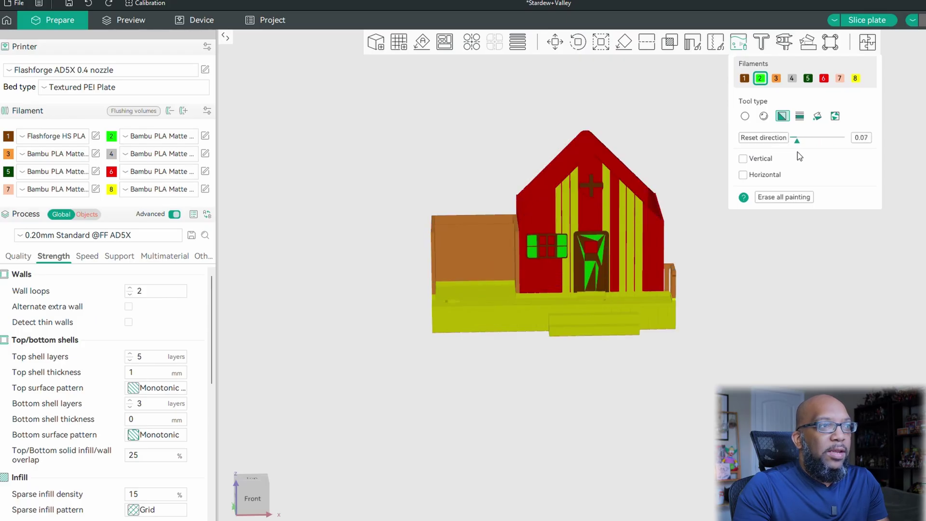
pyautogui.scroll(5, 583, 267)
pyautogui.scroll(1, 582, 267)
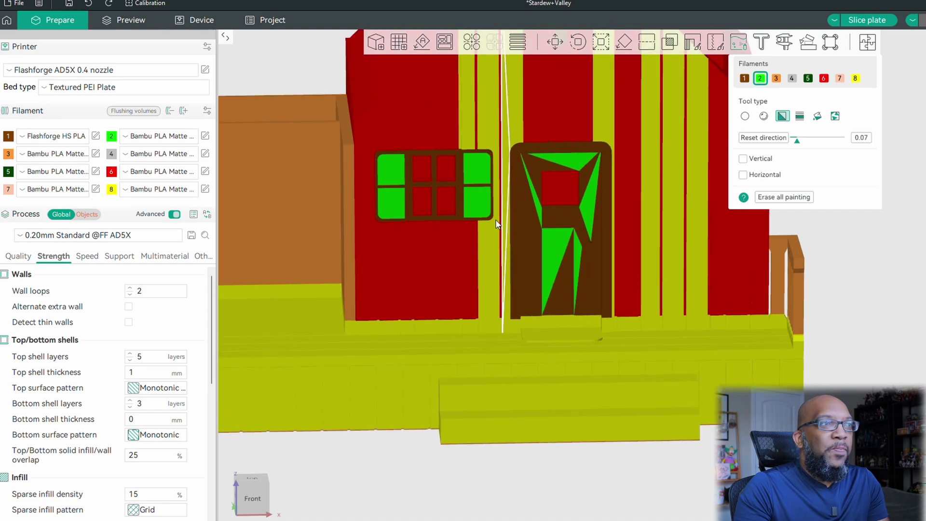
pyautogui.scroll(3, 405, 264)
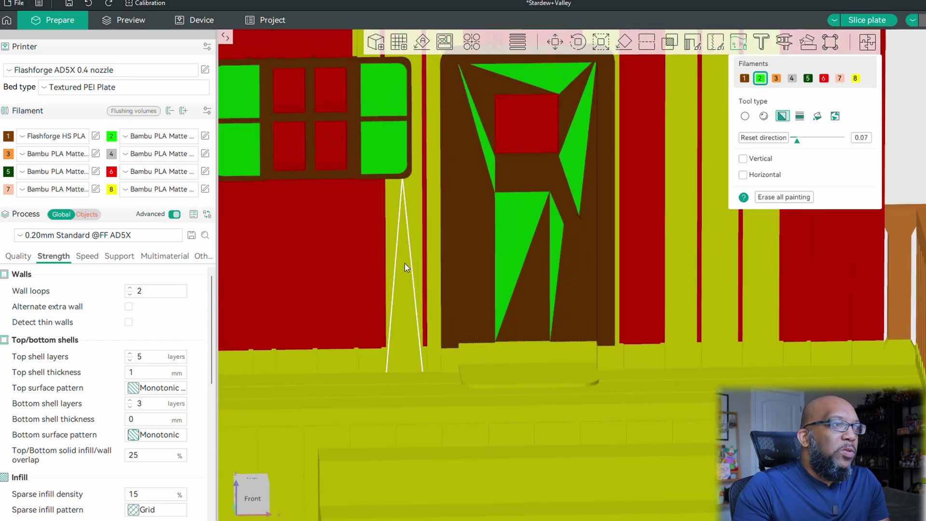
# Step: Paint thin triangles near the bottom of the red wall green
pyautogui.moveTo(369, 285); pyautogui.dragTo(520, 303, button='middle')
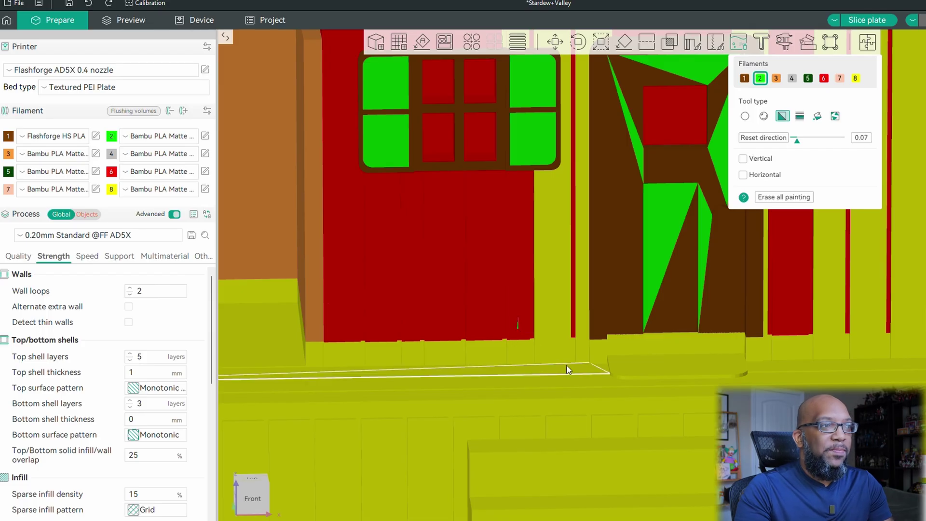
pyautogui.scroll(3, 508, 334)
pyautogui.scroll(3, 509, 334)
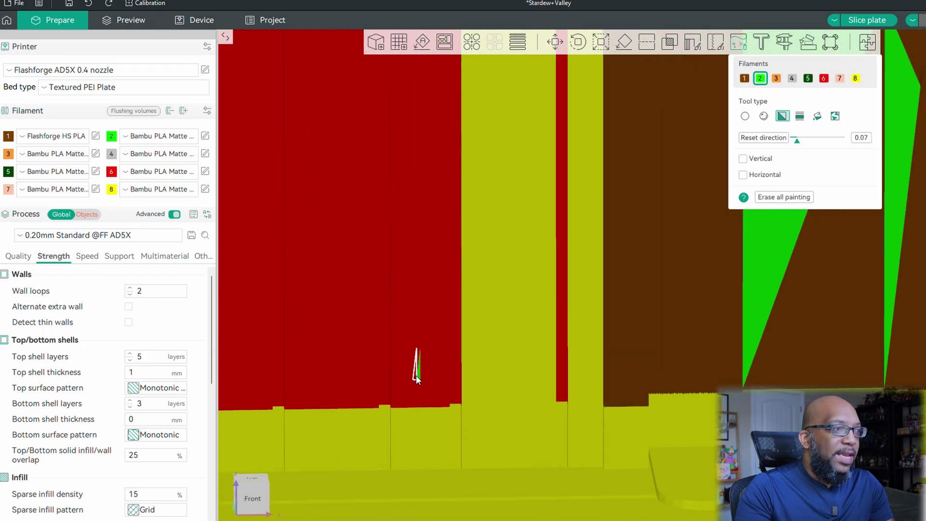
pyautogui.moveTo(415, 379); pyautogui.dragTo(426, 379)
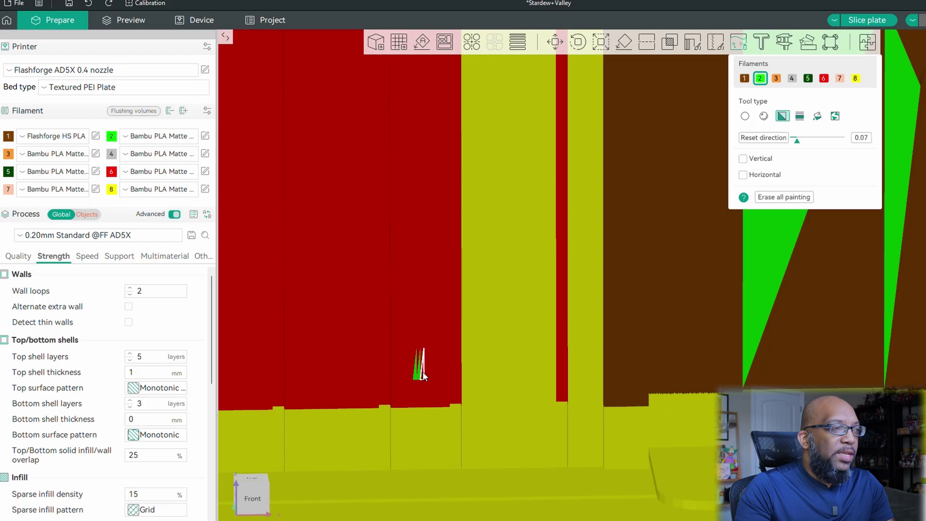
pyautogui.click(763, 116)
# Step: With the Circle brush, scribble green filament 2 over the orange side wall
pyautogui.click(745, 117)
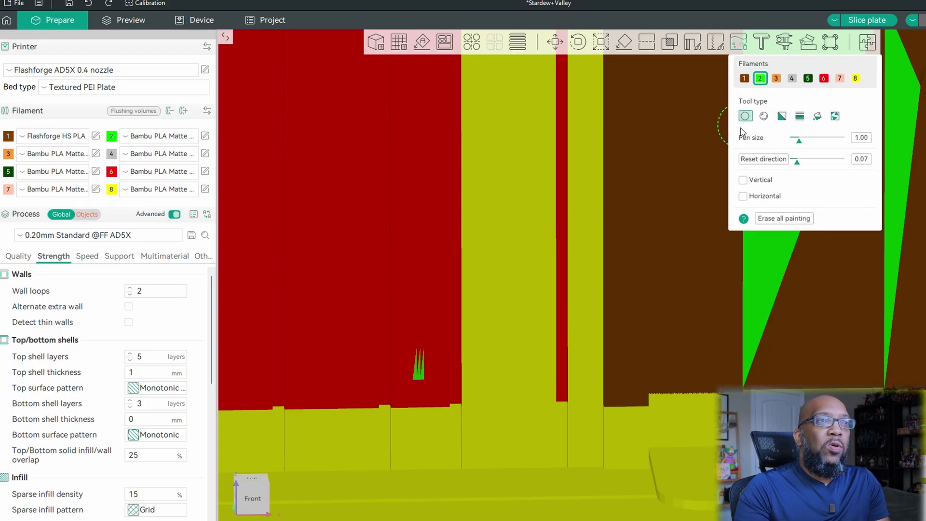
pyautogui.scroll(-10, 653, 253)
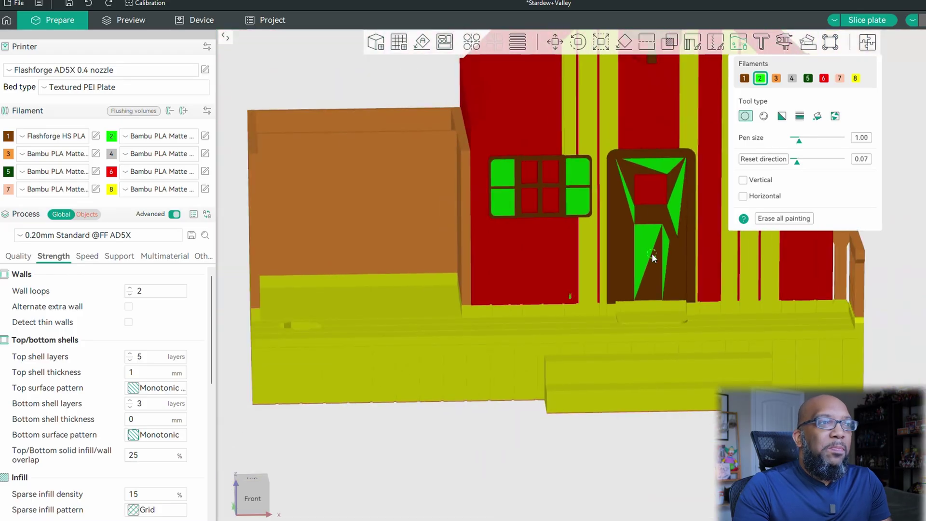
pyautogui.scroll(-3, 653, 253)
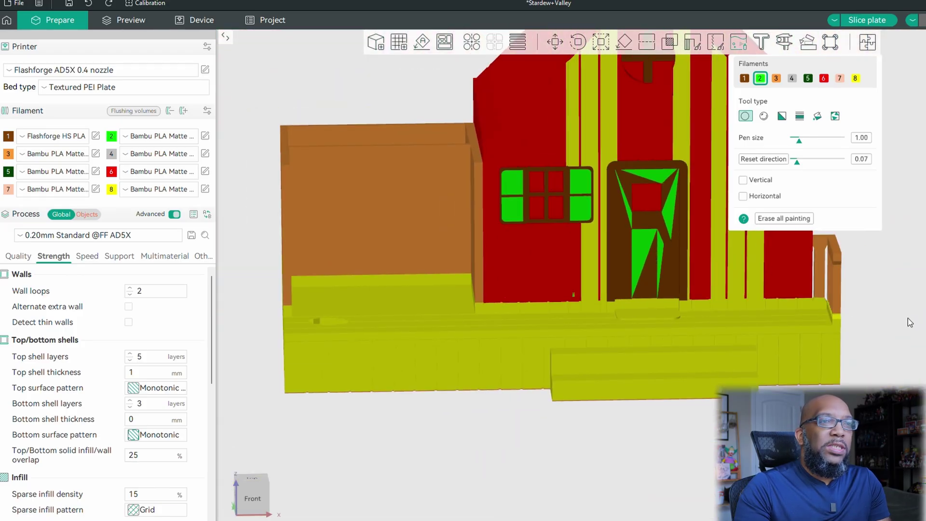
pyautogui.moveTo(761, 212); pyautogui.dragTo(764, 269, button='middle')
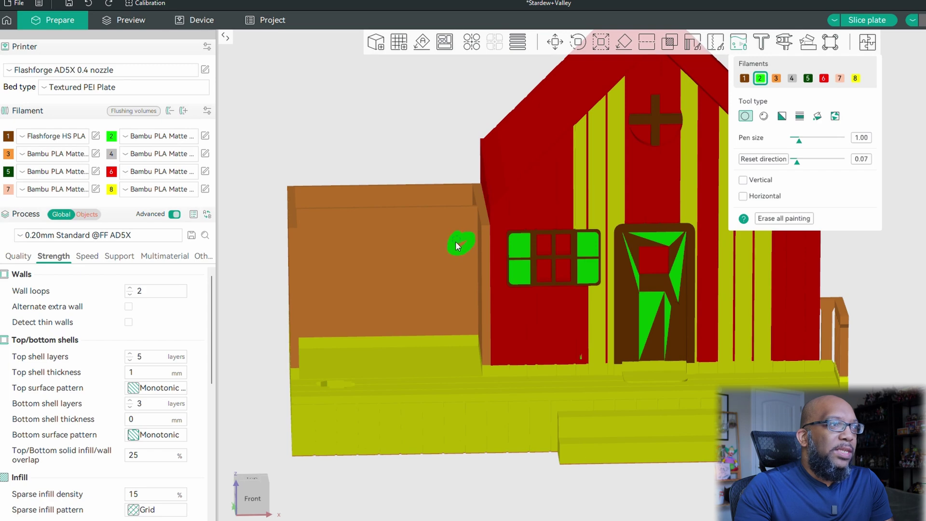
pyautogui.moveTo(441, 309)
pyautogui.mouseDown()
pyautogui.moveTo(352, 268)
pyautogui.moveTo(451, 302)
pyautogui.mouseUp()
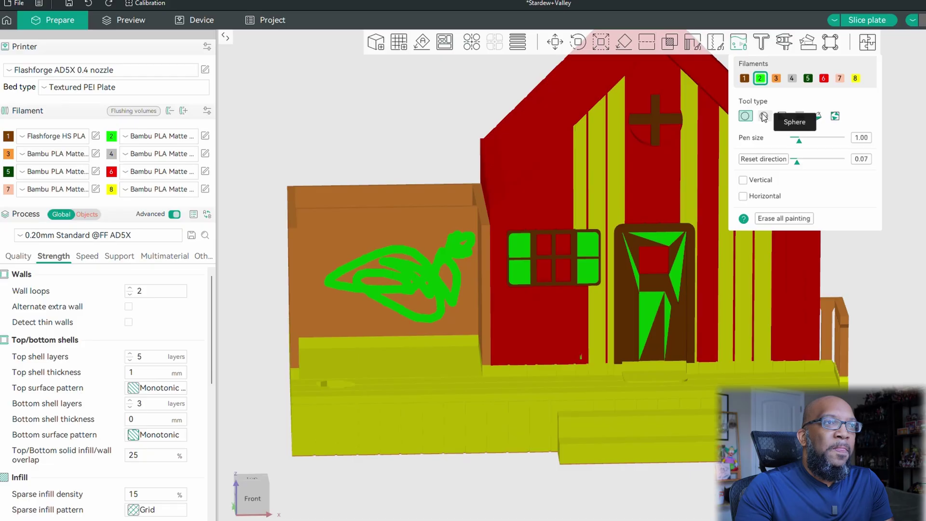
# Step: With the Sphere brush, add green strokes on the side wall and across the window pane
pyautogui.click(764, 116)
pyautogui.moveTo(331, 233); pyautogui.dragTo(338, 235)
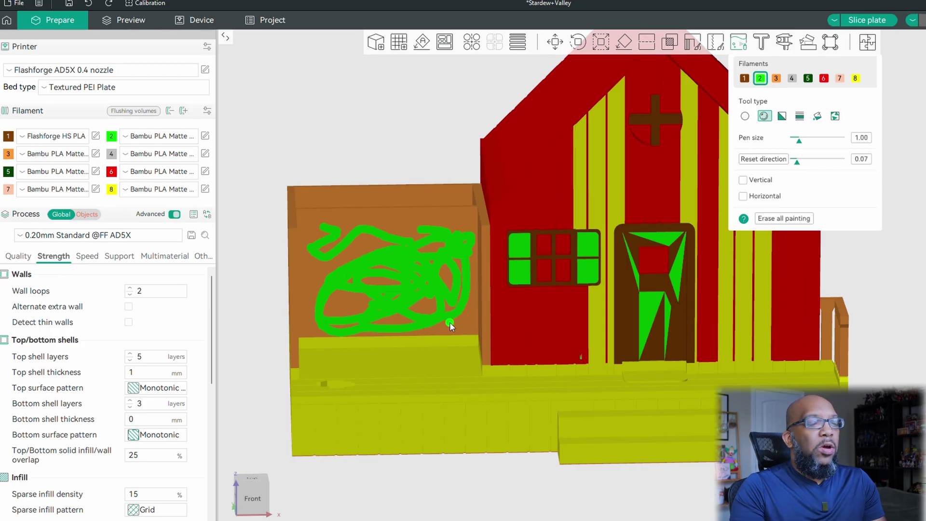
pyautogui.scroll(3, 450, 322)
pyautogui.moveTo(367, 345)
pyautogui.mouseDown()
pyautogui.moveTo(353, 353)
pyautogui.moveTo(394, 348)
pyautogui.mouseUp()
pyautogui.moveTo(502, 286); pyautogui.dragTo(501, 263)
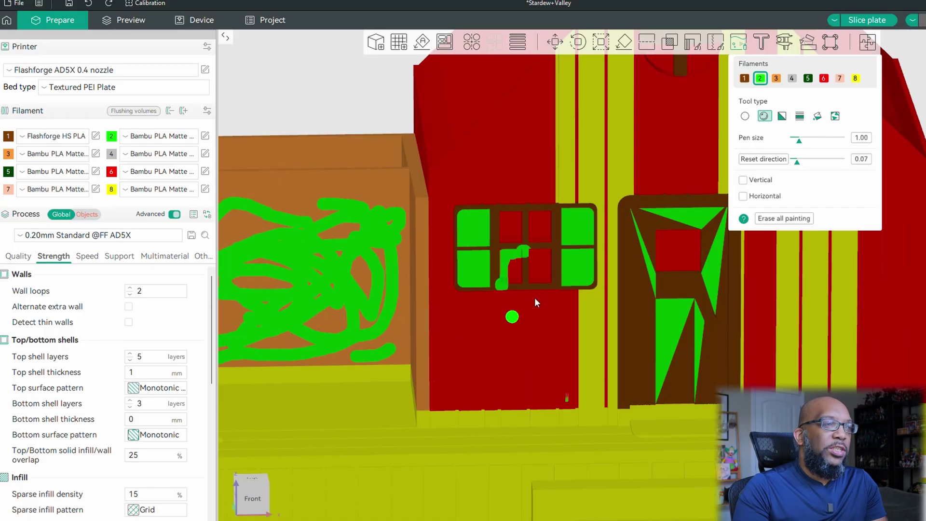
pyautogui.moveTo(534, 297)
pyautogui.mouseDown()
pyautogui.moveTo(550, 294)
pyautogui.moveTo(533, 292)
pyautogui.mouseUp()
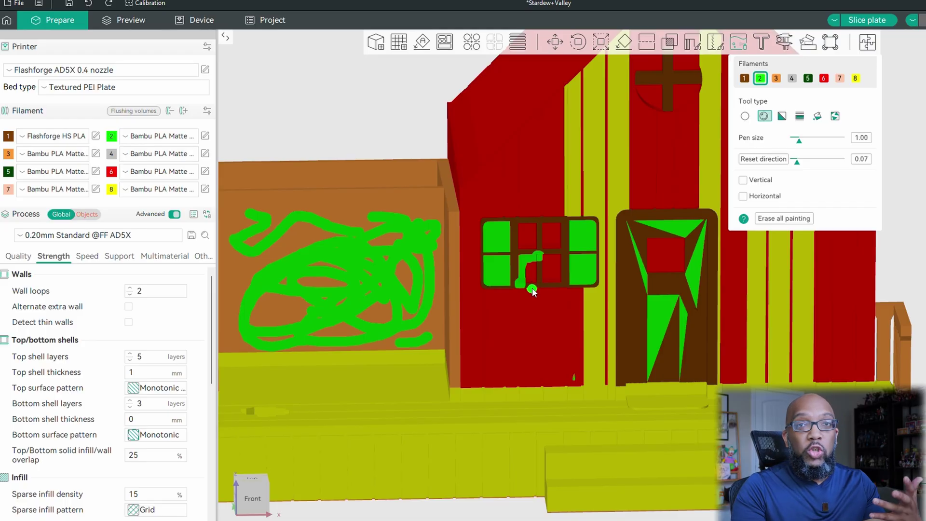
pyautogui.scroll(-3, 526, 313)
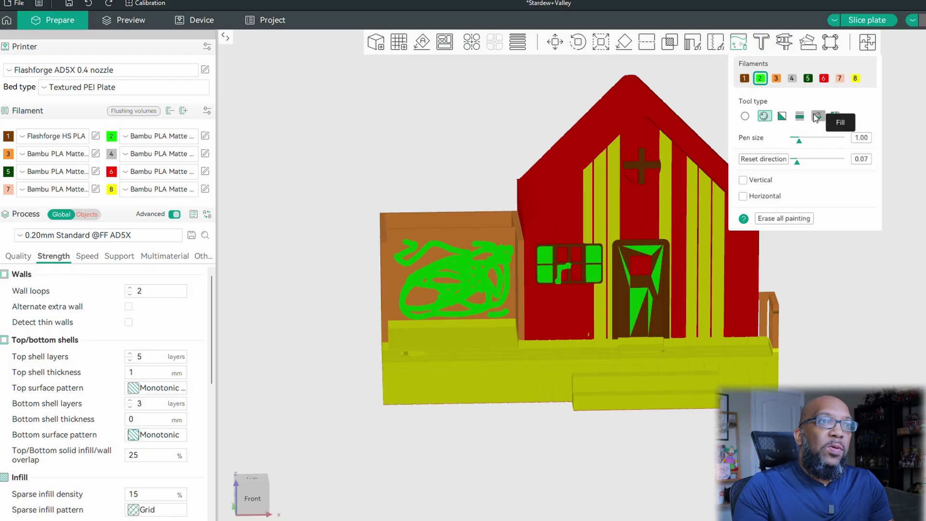
pyautogui.click(816, 118)
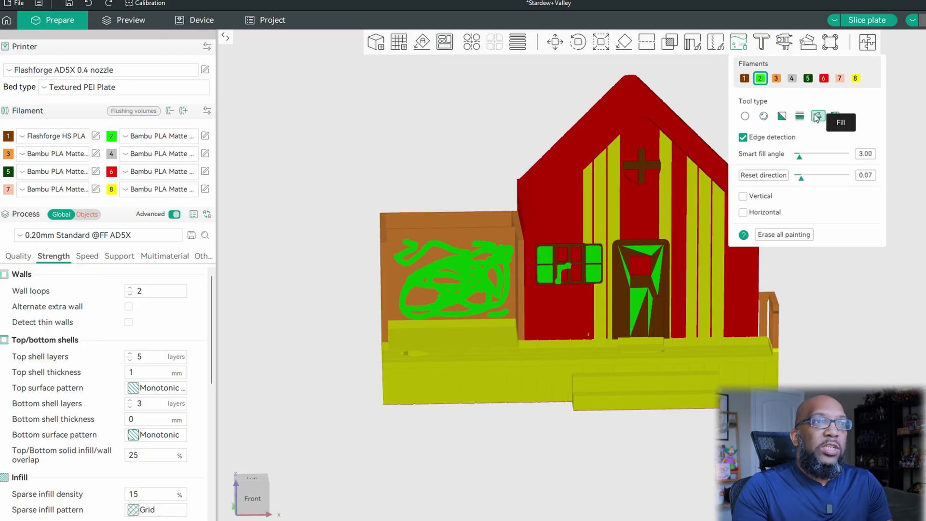
# Step: Erase all painting, then fill five vertical boards beside the door with red filament 6
pyautogui.click(790, 236)
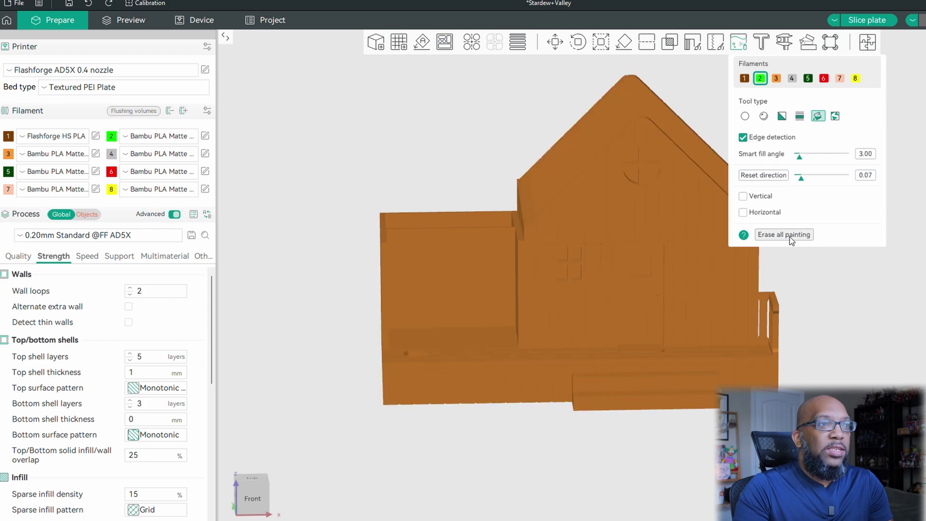
pyautogui.click(825, 78)
pyautogui.click(616, 195)
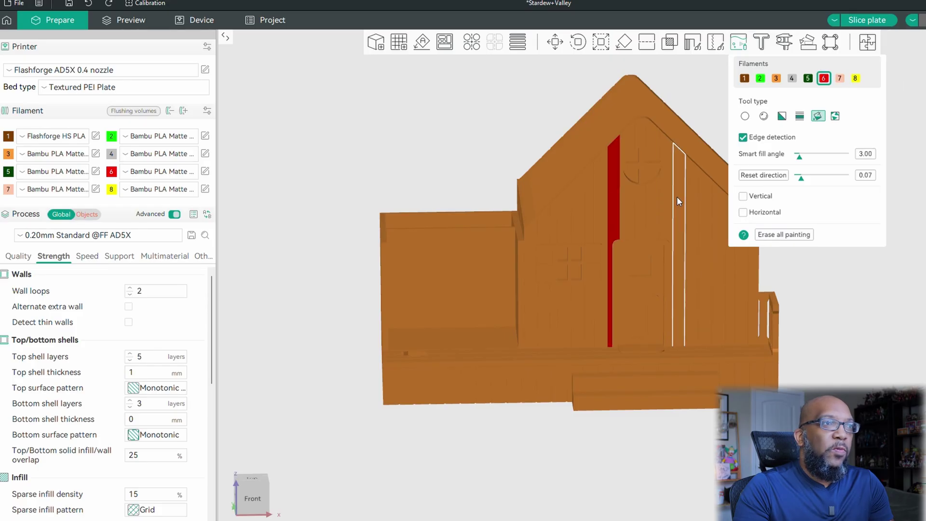
pyautogui.click(677, 197)
pyautogui.click(666, 203)
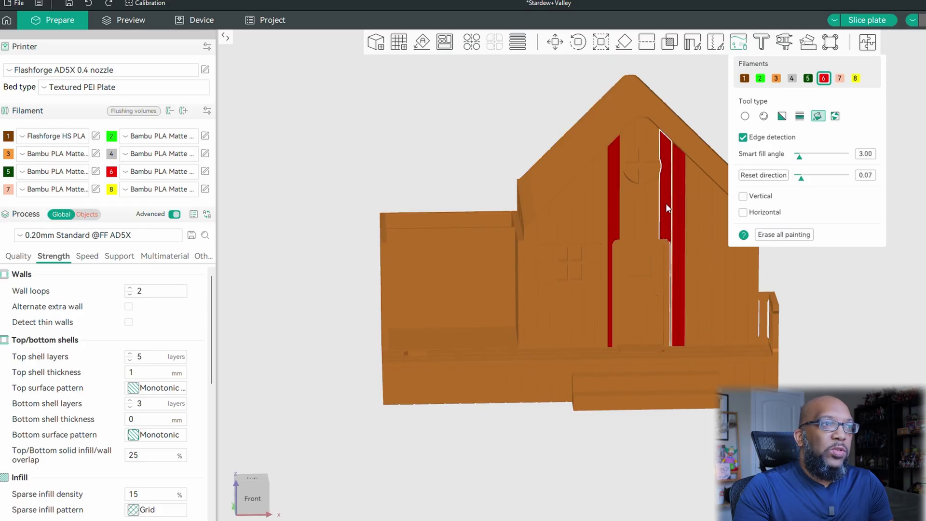
pyautogui.click(599, 215)
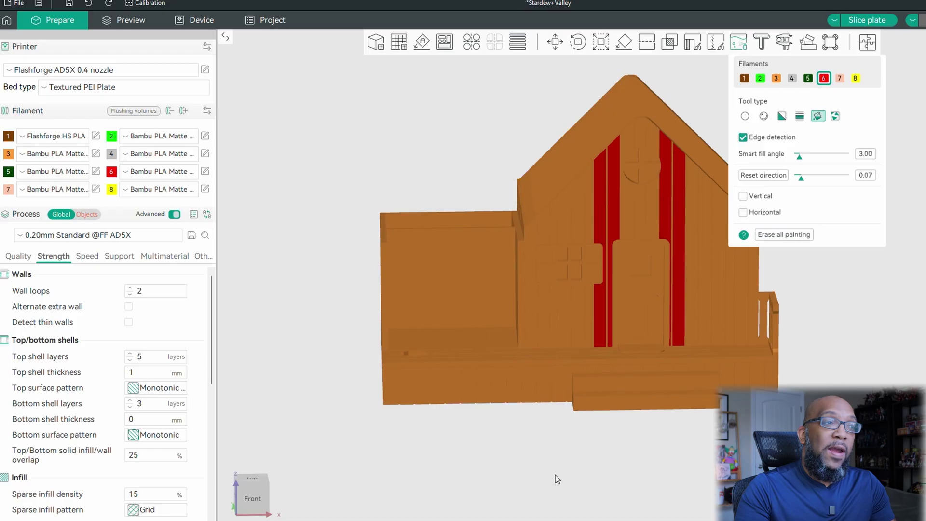
# Step: Orbit the house to inspect its underside and open back, then return to the front
pyautogui.moveTo(554, 480)
pyautogui.mouseDown()
pyautogui.moveTo(573, 408)
pyautogui.moveTo(589, 437)
pyautogui.moveTo(666, 451)
pyautogui.moveTo(668, 519)
pyautogui.moveTo(615, 516)
pyautogui.moveTo(561, 486)
pyautogui.moveTo(583, 451)
pyautogui.mouseUp()
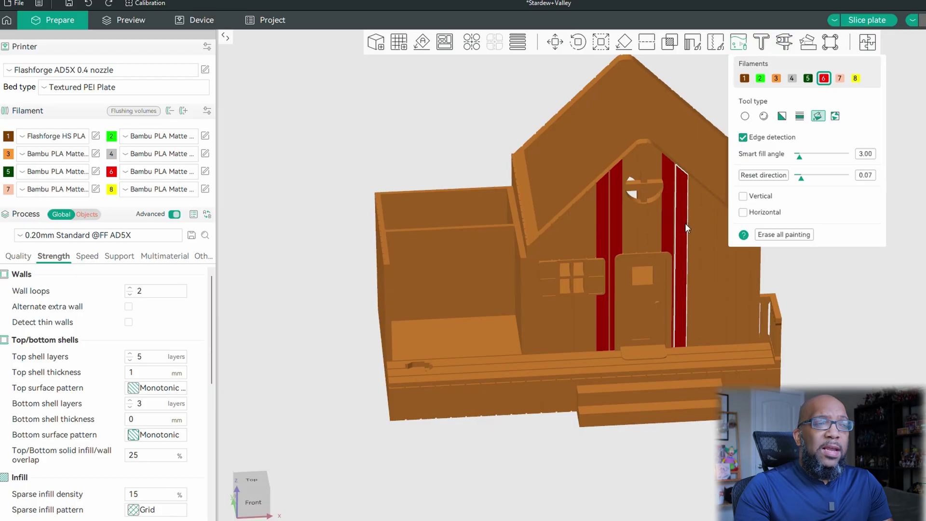
pyautogui.moveTo(501, 471); pyautogui.dragTo(587, 491)
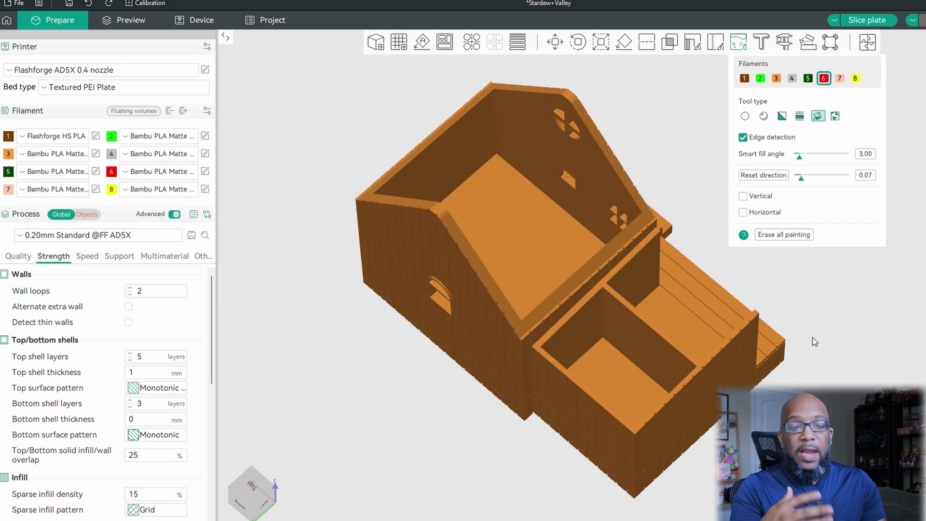
pyautogui.moveTo(810, 341)
pyautogui.mouseDown()
pyautogui.moveTo(736, 314)
pyautogui.moveTo(708, 323)
pyautogui.moveTo(721, 321)
pyautogui.mouseUp()
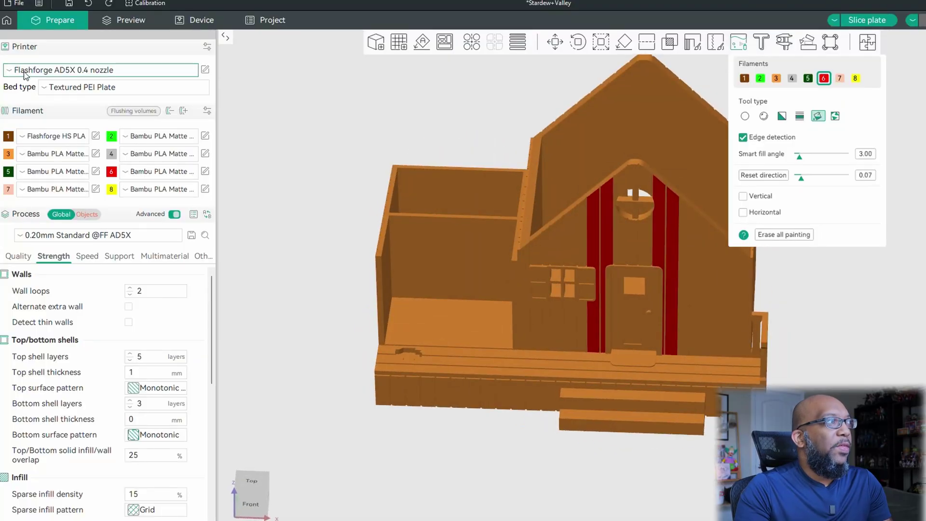
# Step: Exit color painting and zoom out to show the house plate beside the trees, fences and rocks plates
pyautogui.click(7, 20)
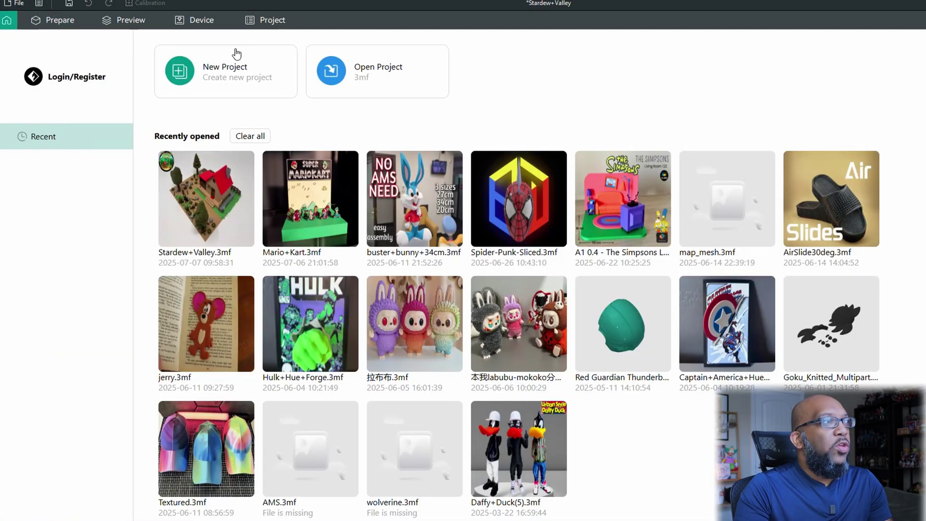
pyautogui.click(57, 21)
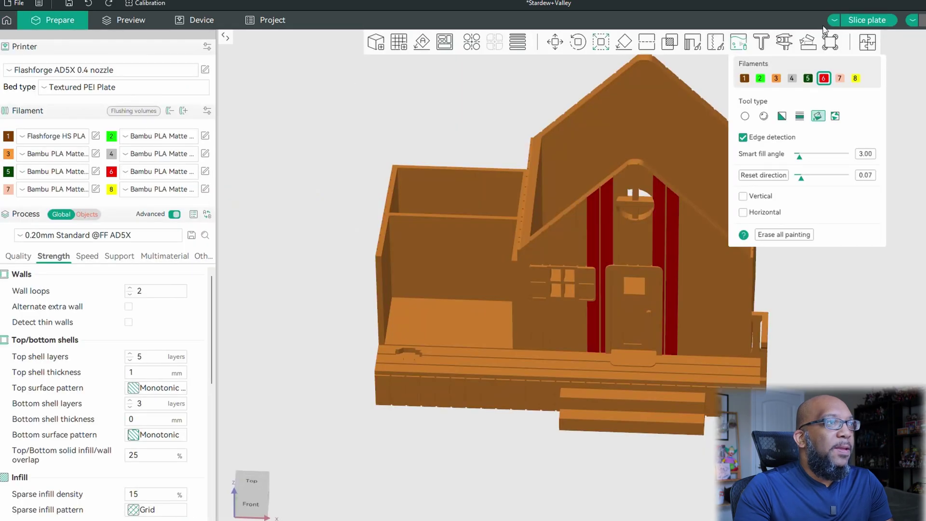
pyautogui.click(738, 43)
pyautogui.scroll(-3, 745, 285)
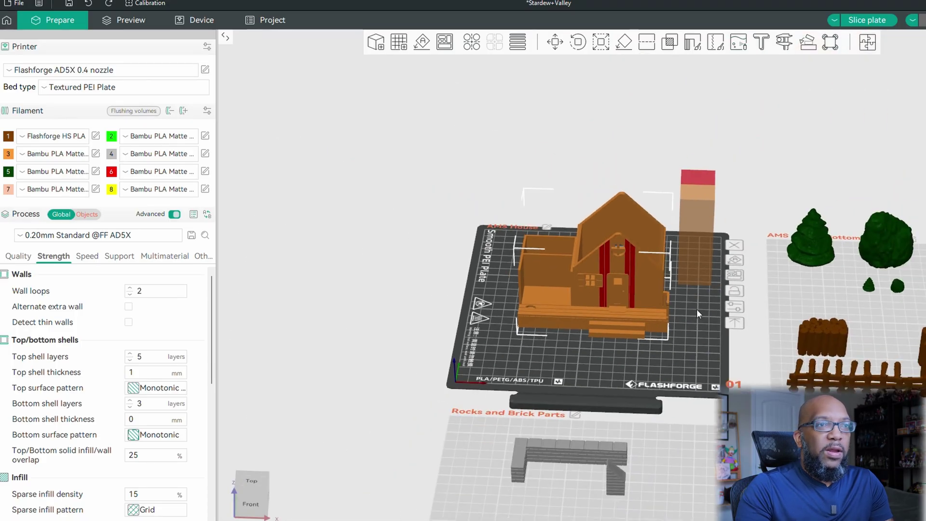
pyautogui.moveTo(697, 309); pyautogui.dragTo(659, 224, button='middle')
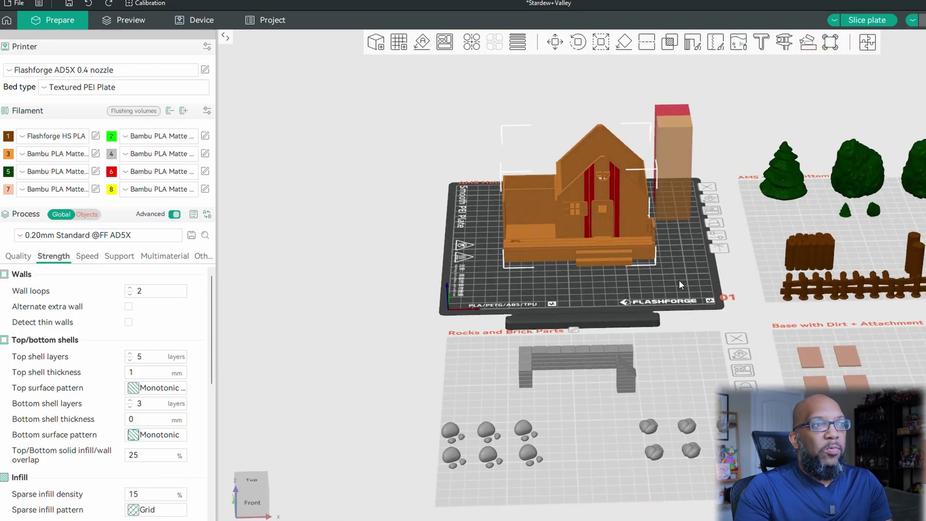